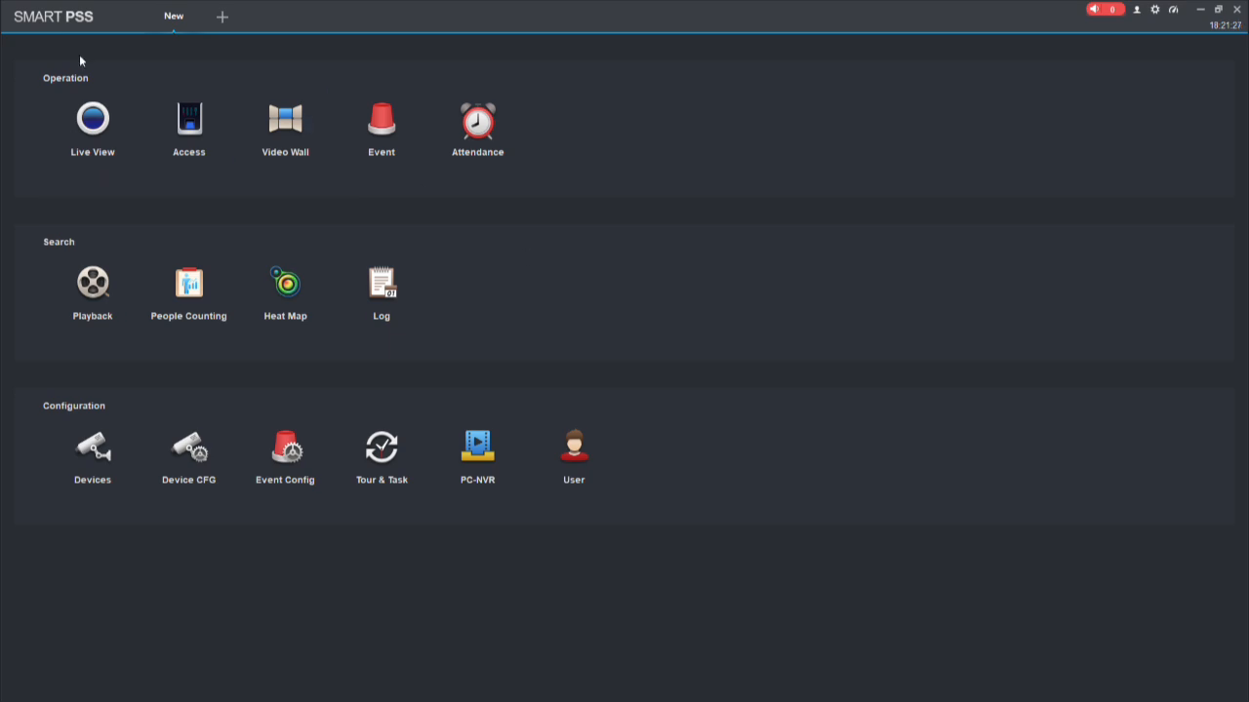
Step: Open the Live View and look over the devices in the Default Group
click(93, 117)
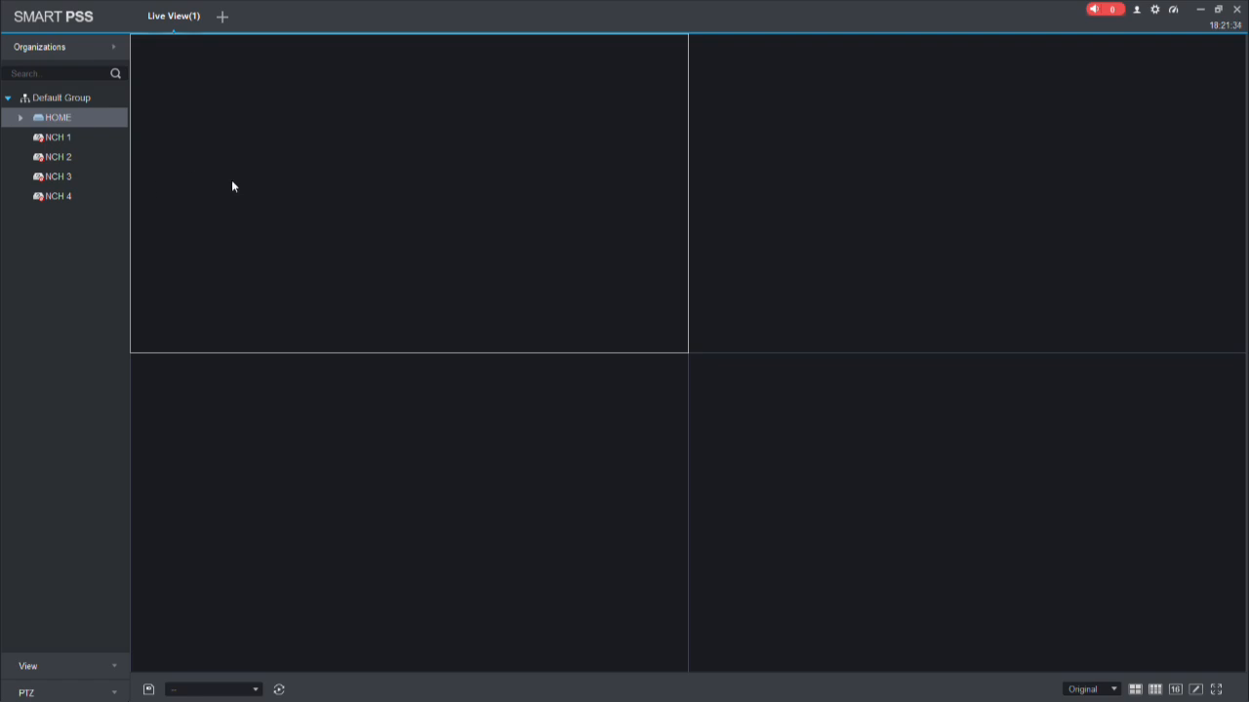
drag(43, 130, 48, 142)
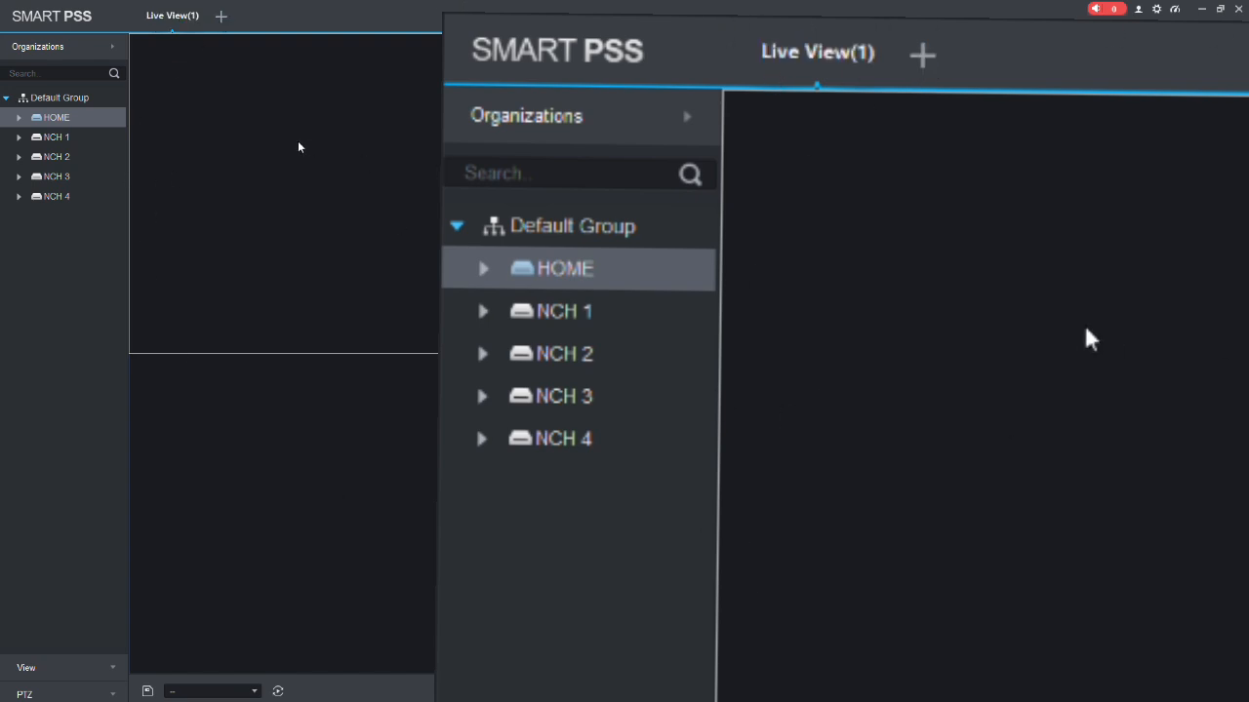
Step: Open Playback in a new tab and select the PARKING camera under NCH 1
click(220, 16)
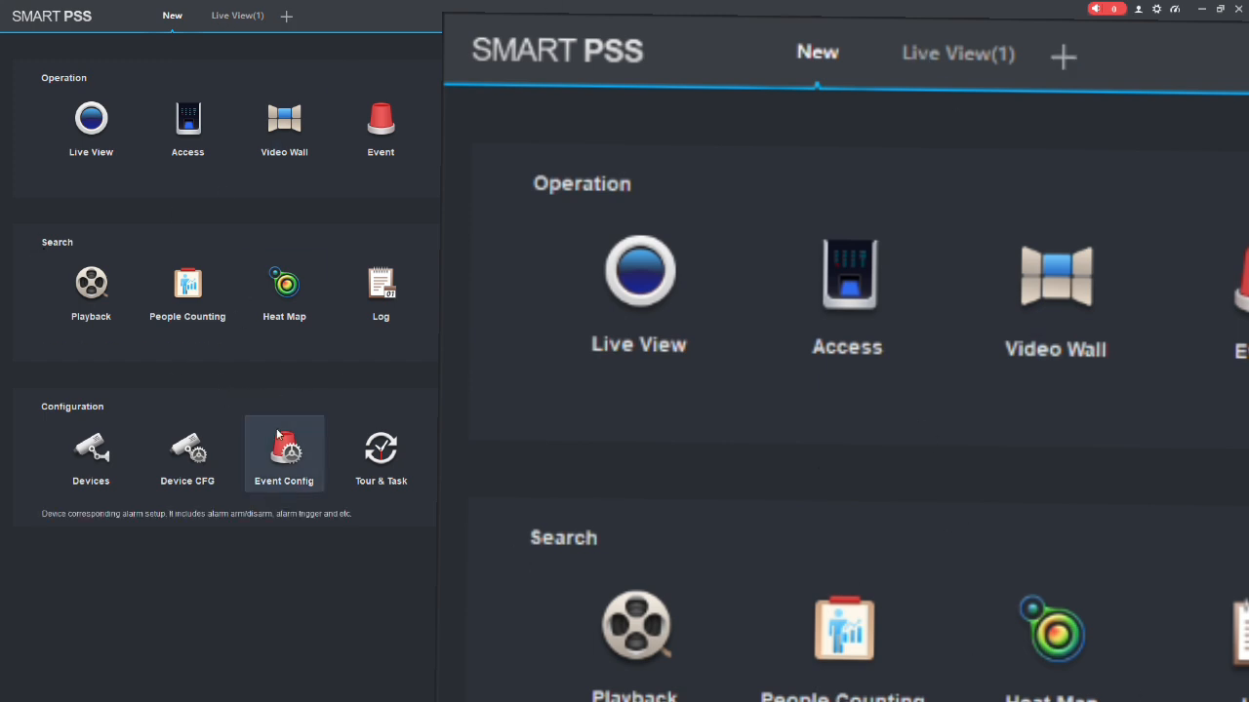
click(99, 299)
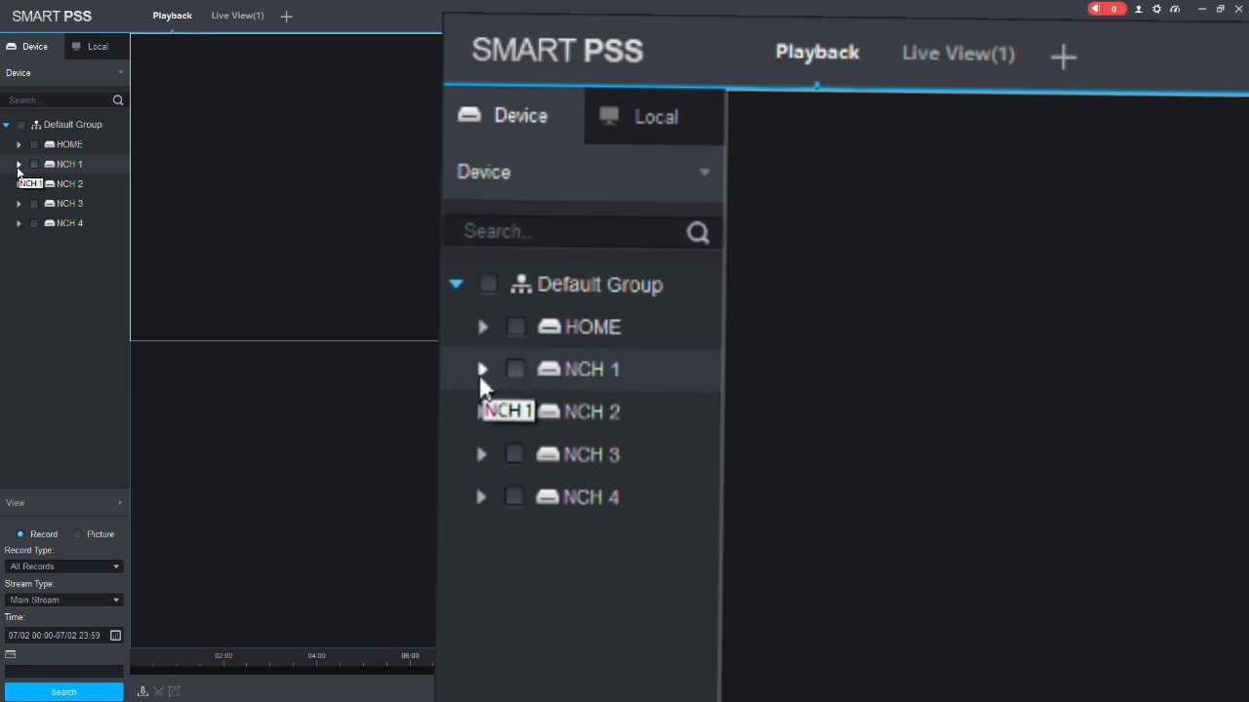
click(18, 166)
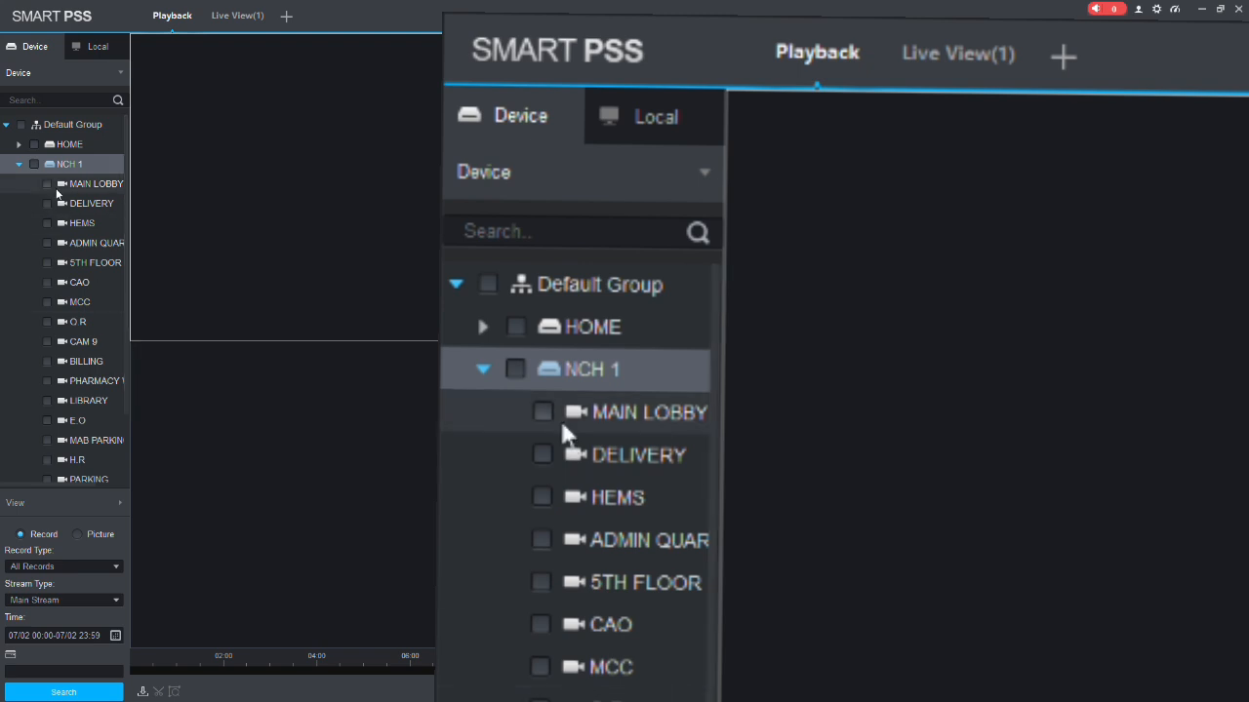
click(15, 165)
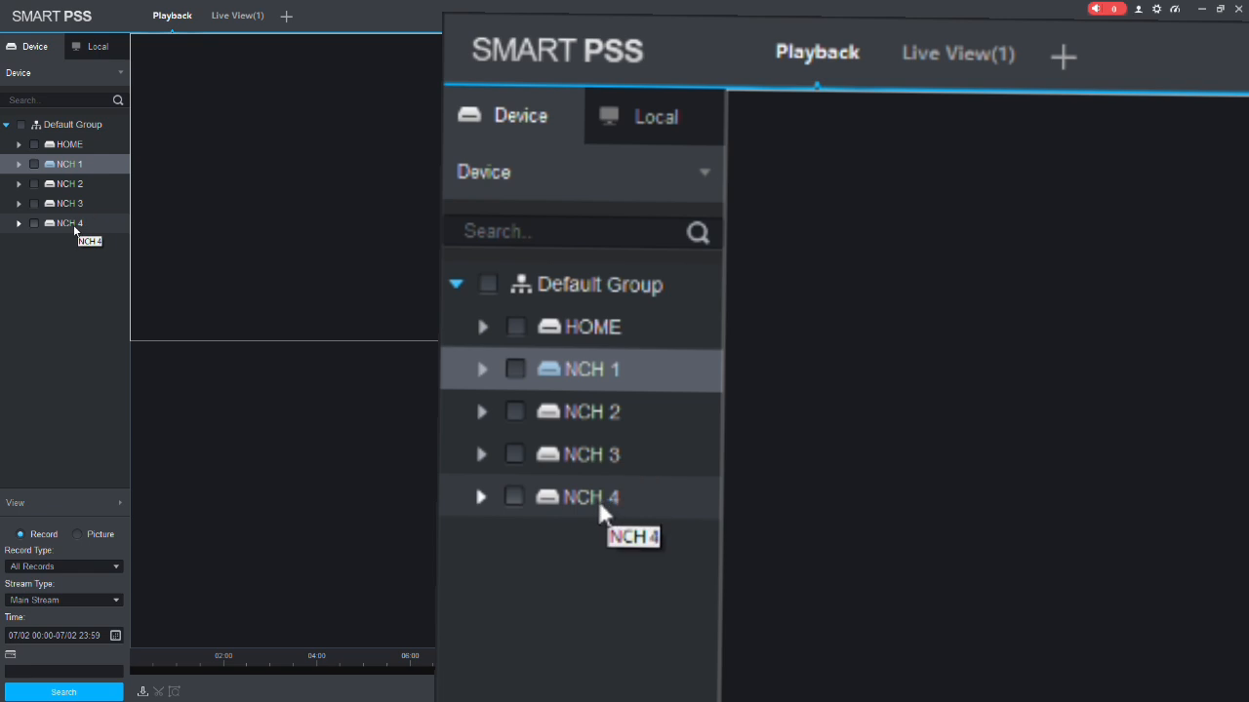
click(17, 166)
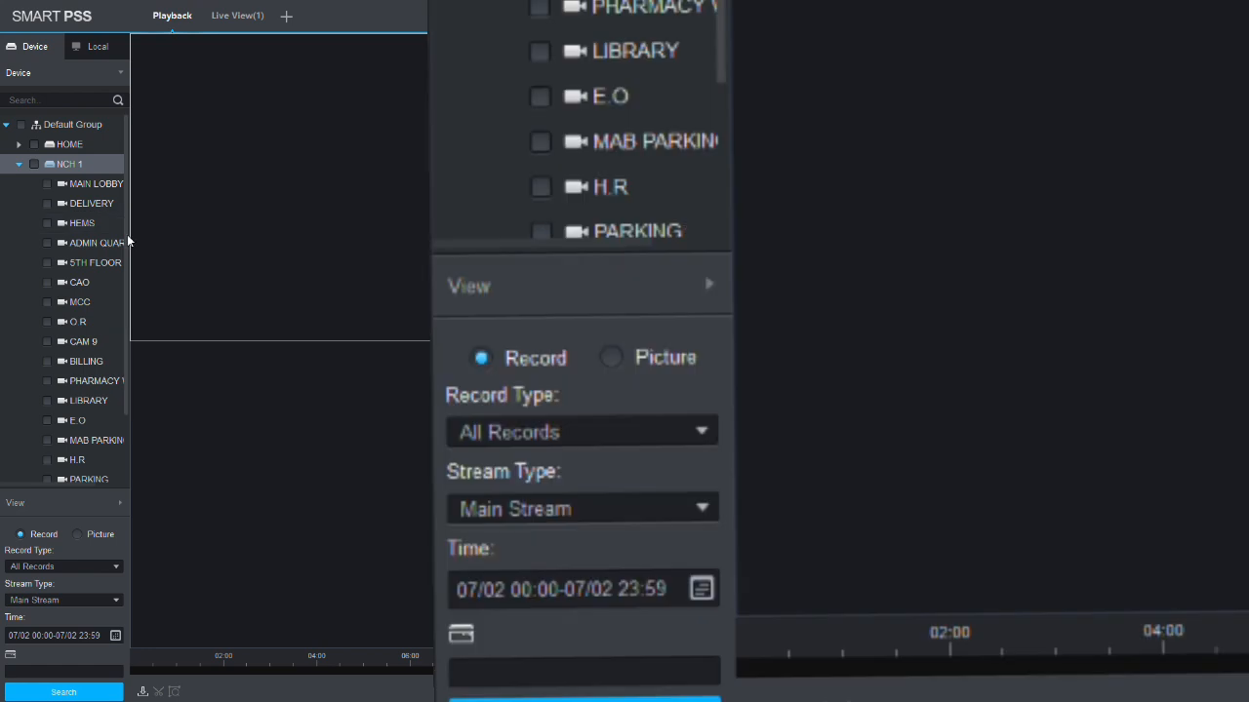
scroll(127, 244, down, 2)
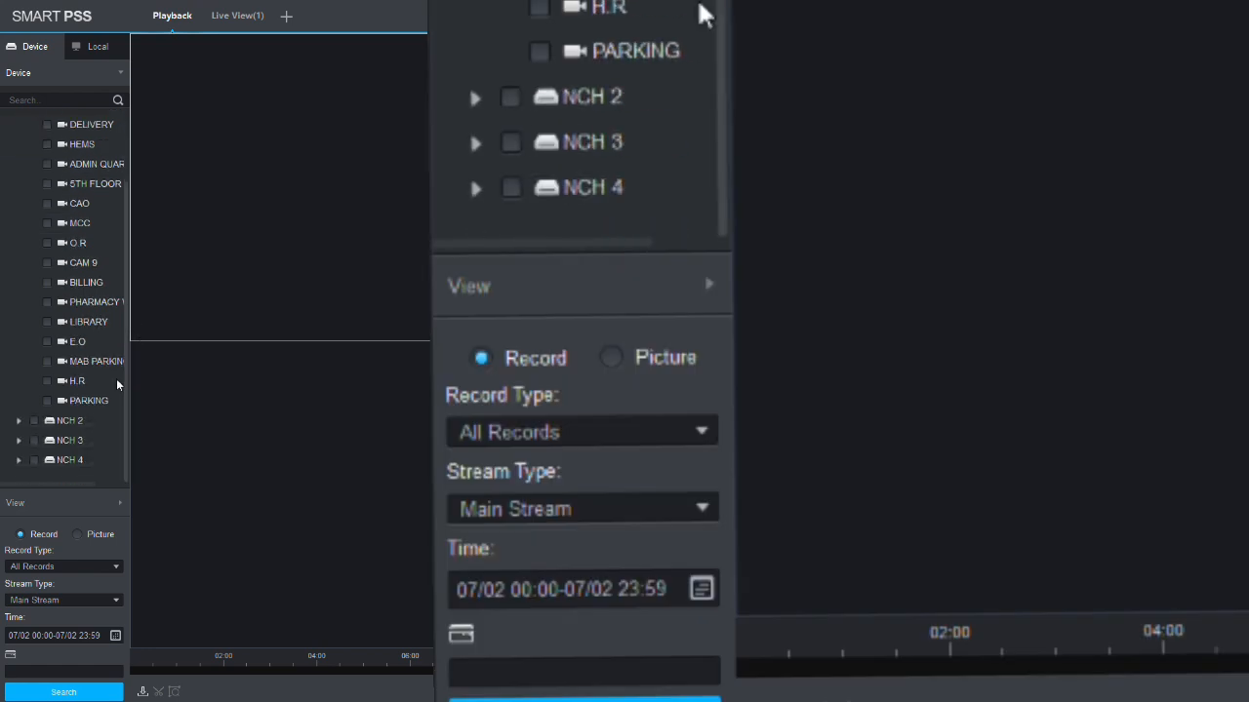
click(47, 401)
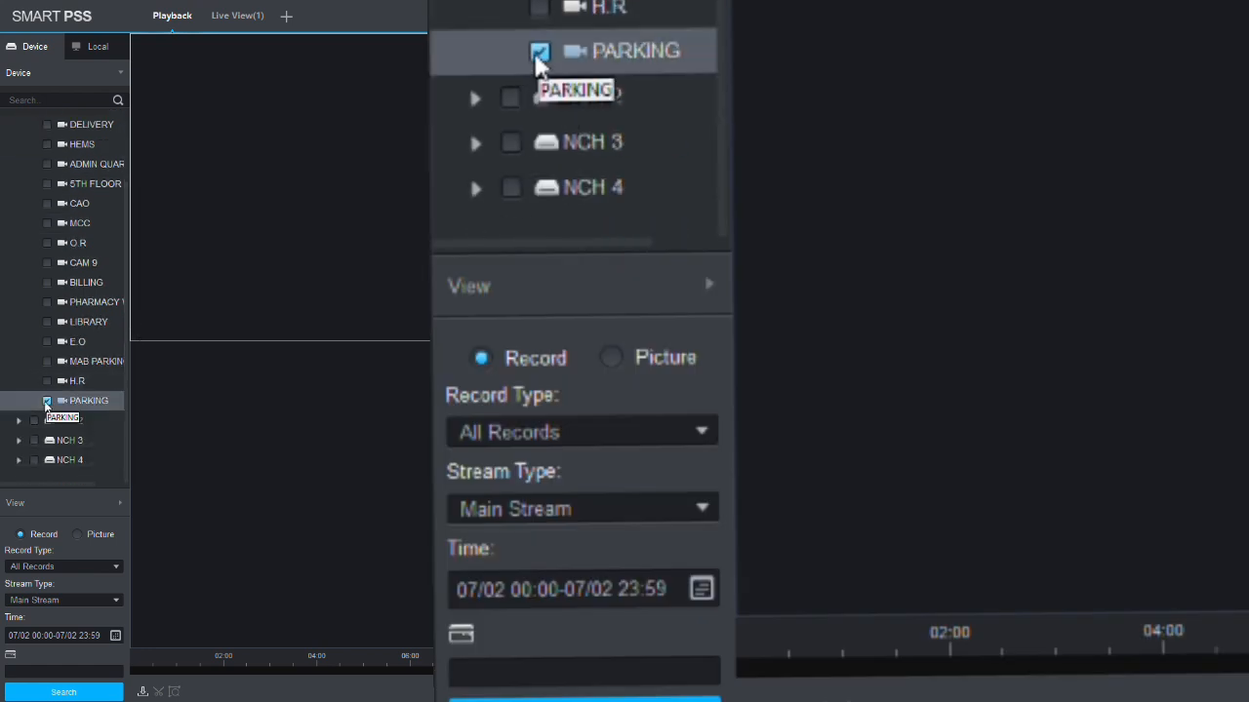
Step: Set the playback search period to the whole day of 15 June 2024
click(116, 636)
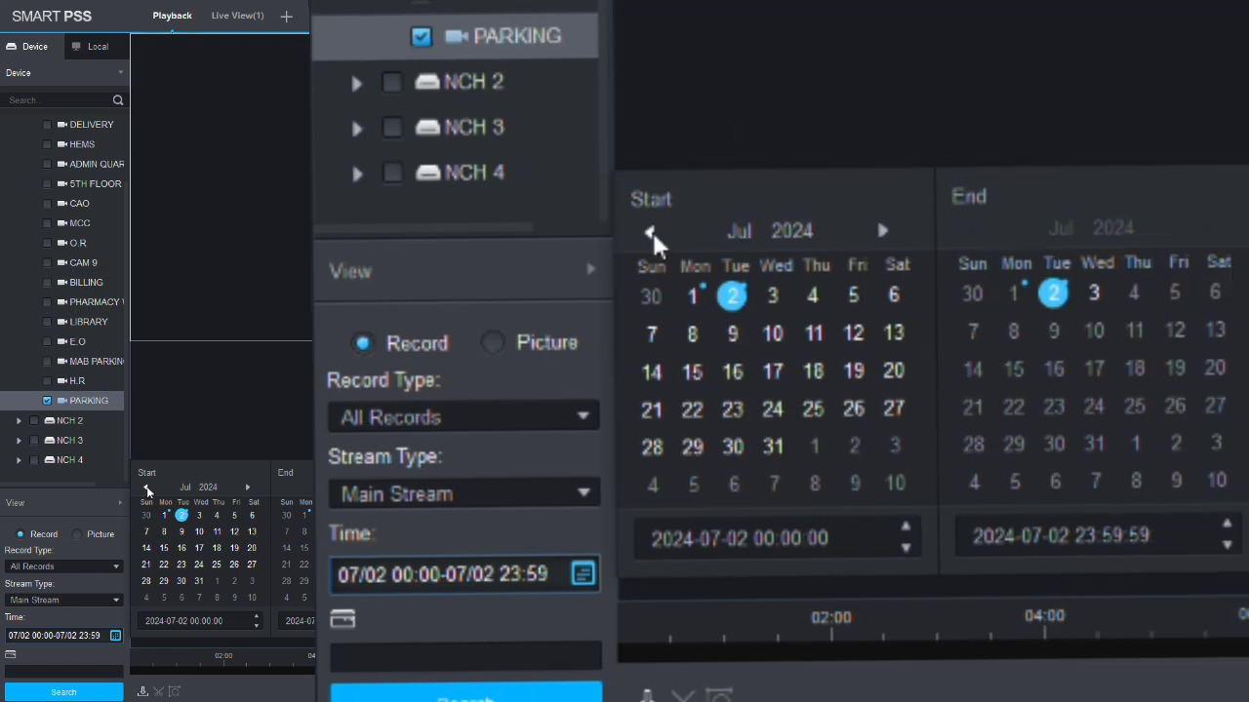
click(146, 488)
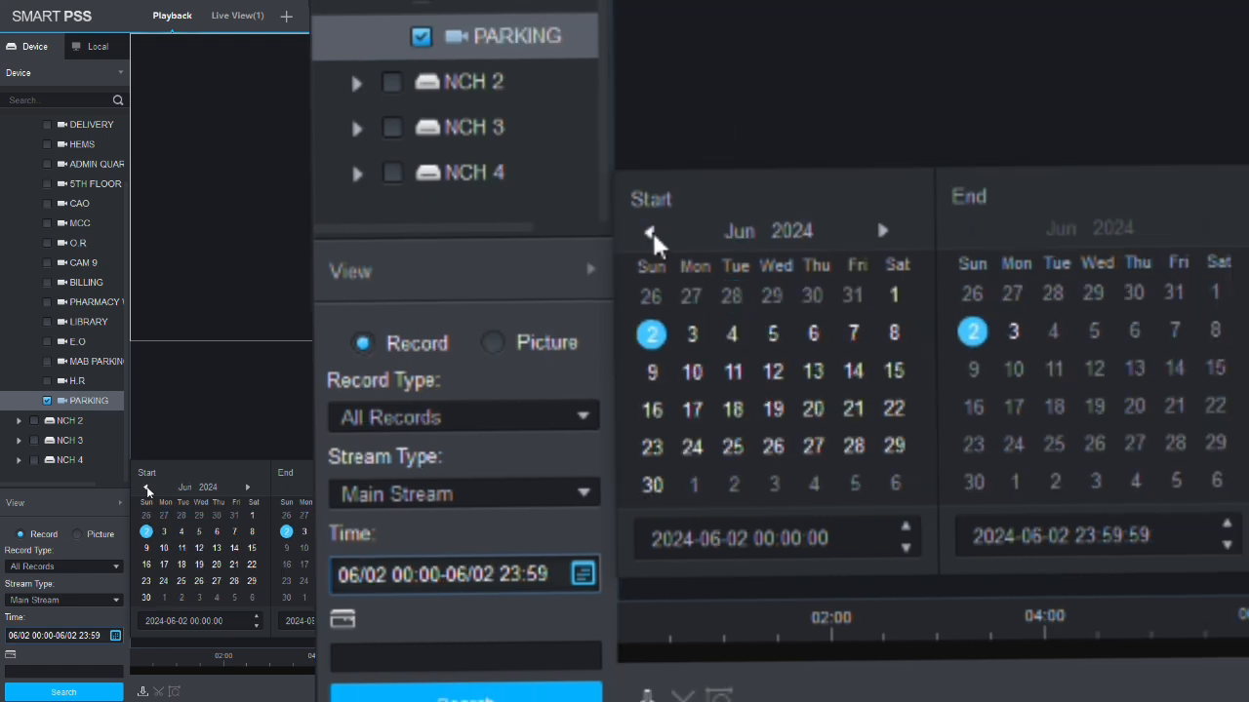
click(251, 549)
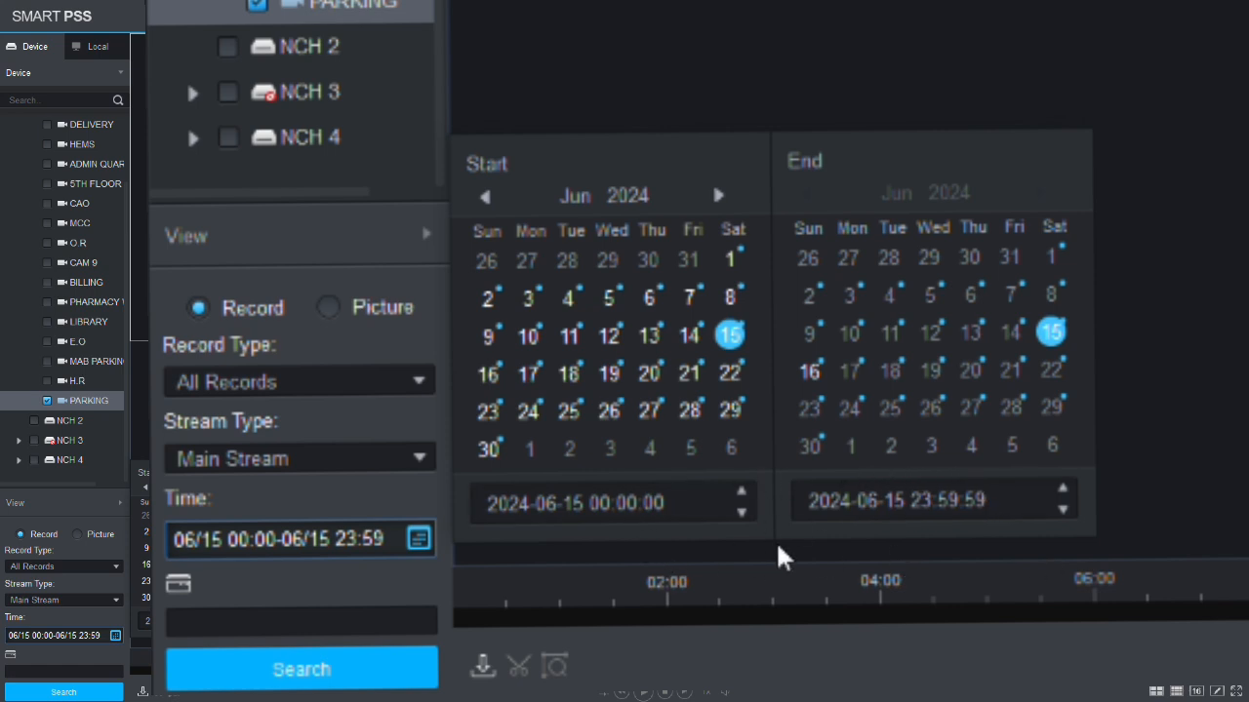
Step: Reselect the PARKING camera and search its recordings for the chosen date
click(47, 401)
click(366, 673)
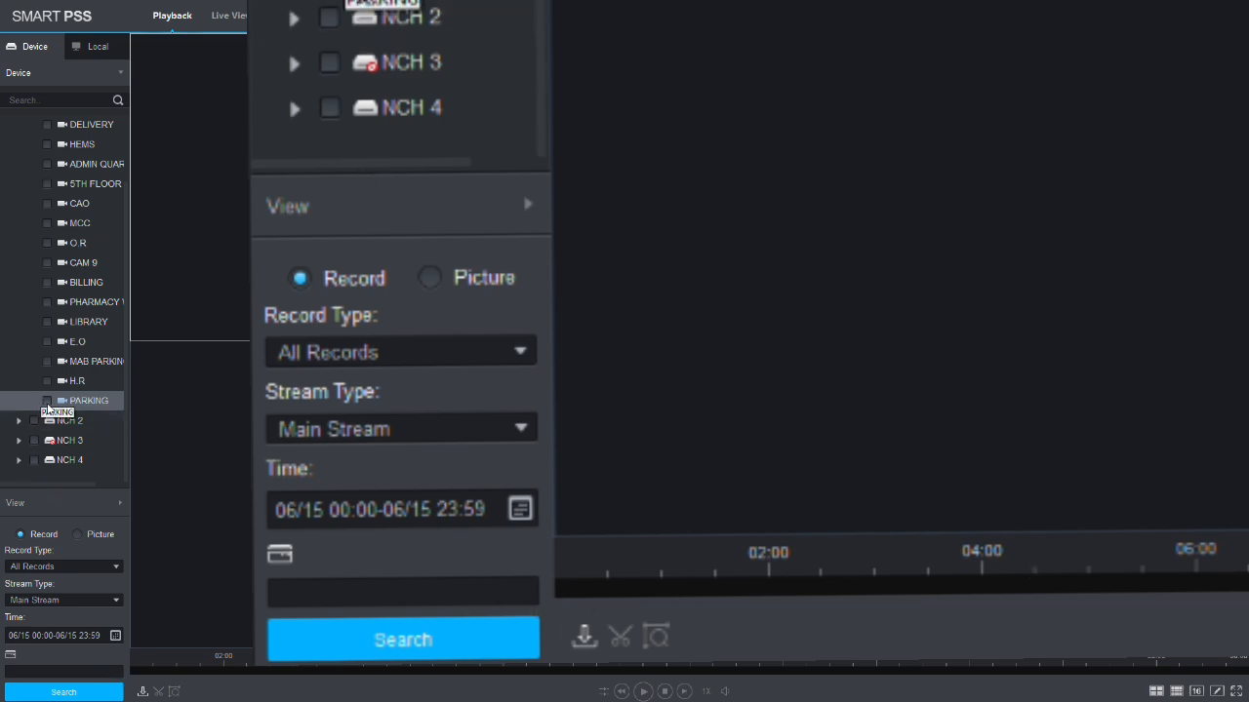
click(48, 403)
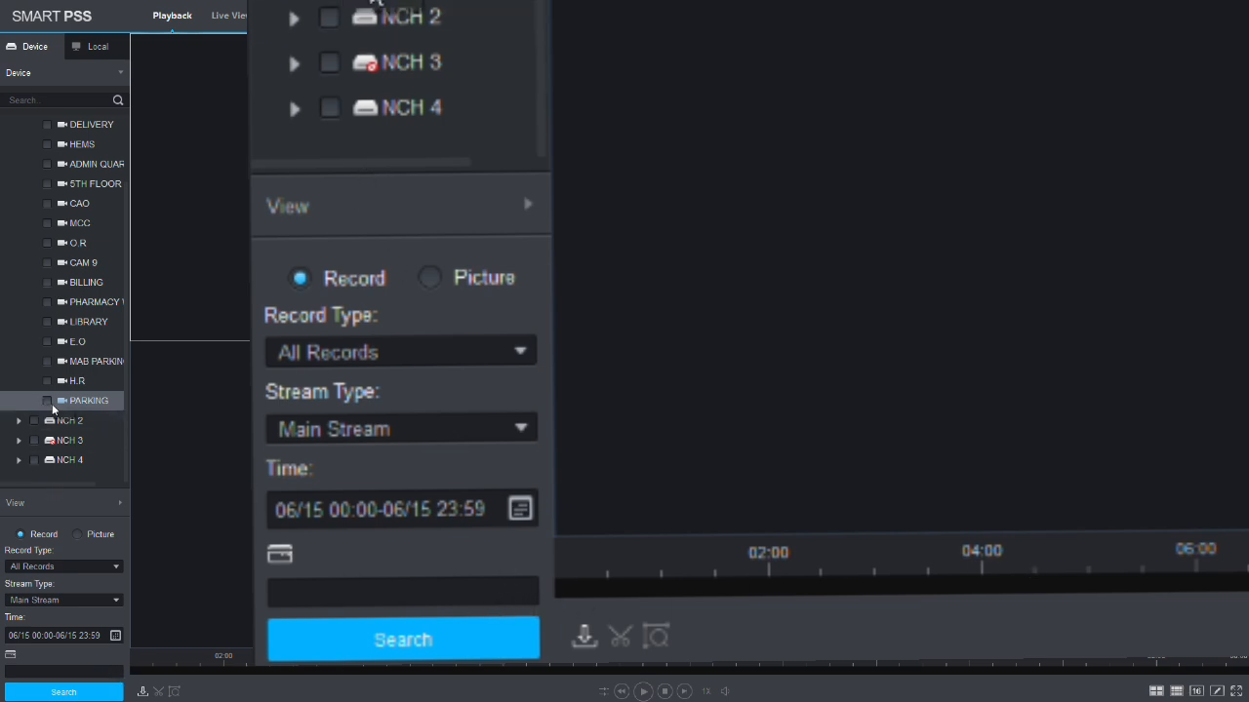
click(115, 635)
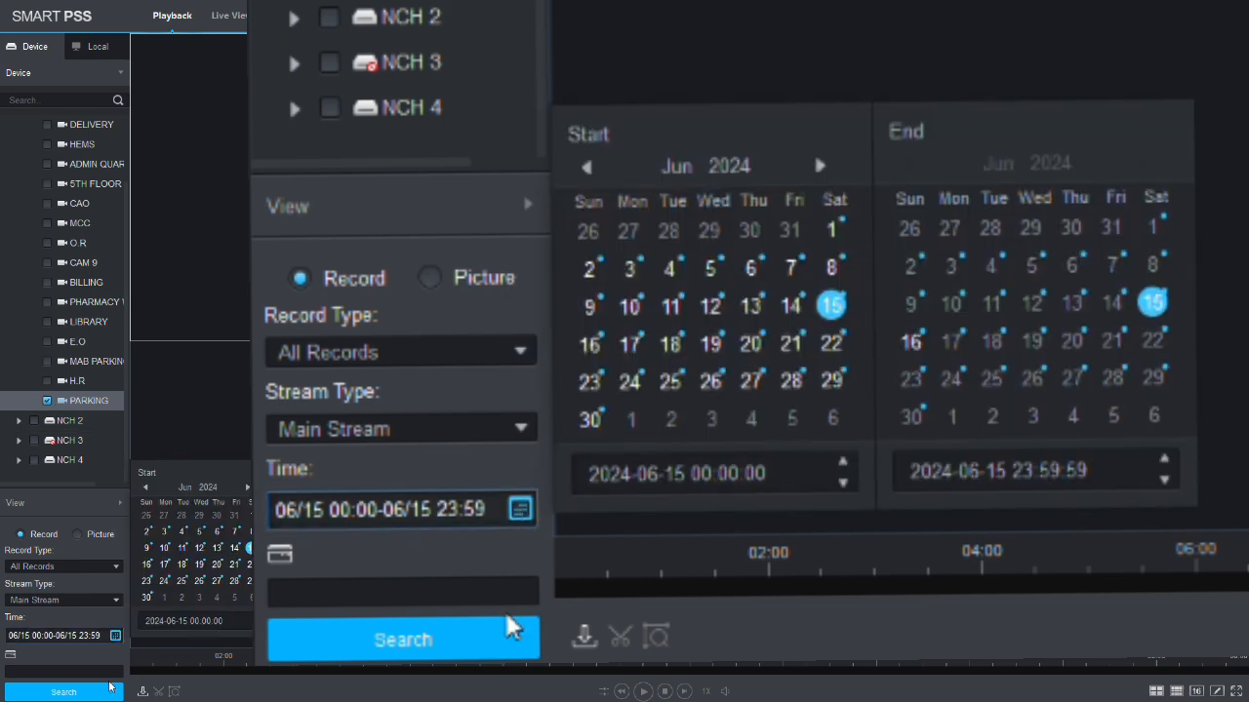
click(504, 644)
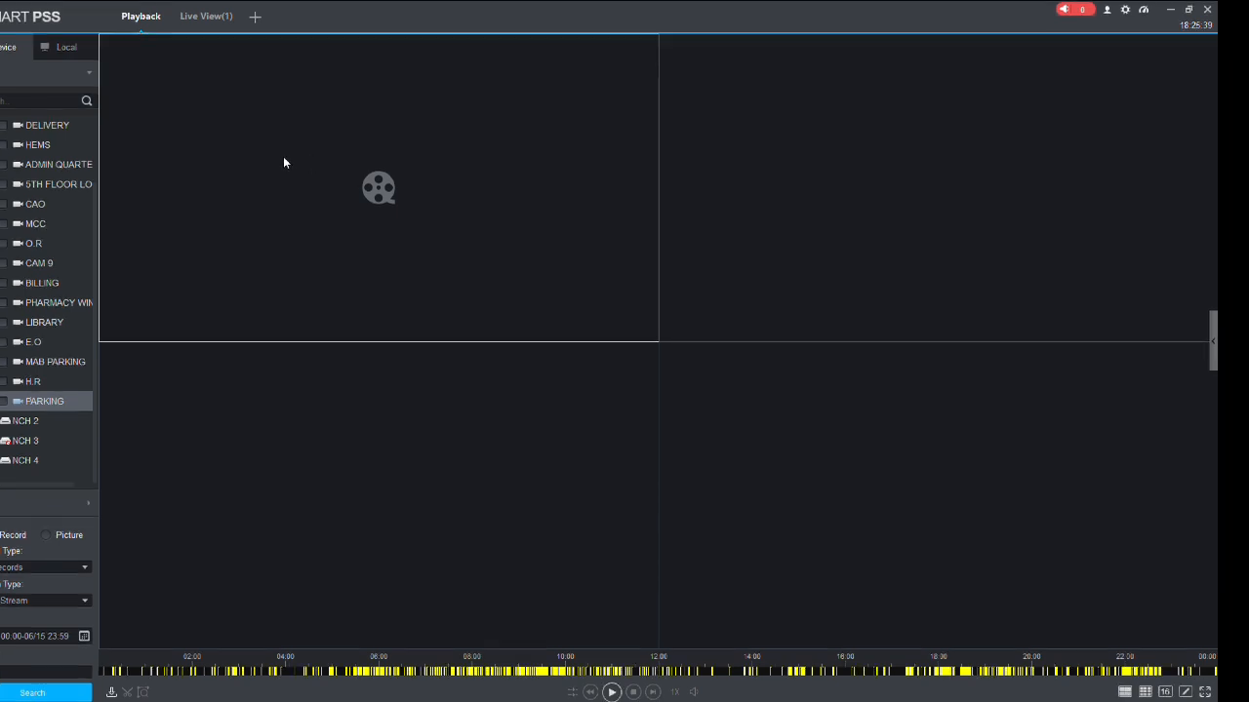
Step: Enlarge the first playback pane, play the PARKING footage in it and jump to about 09:30 on the timeline
double_click(314, 157)
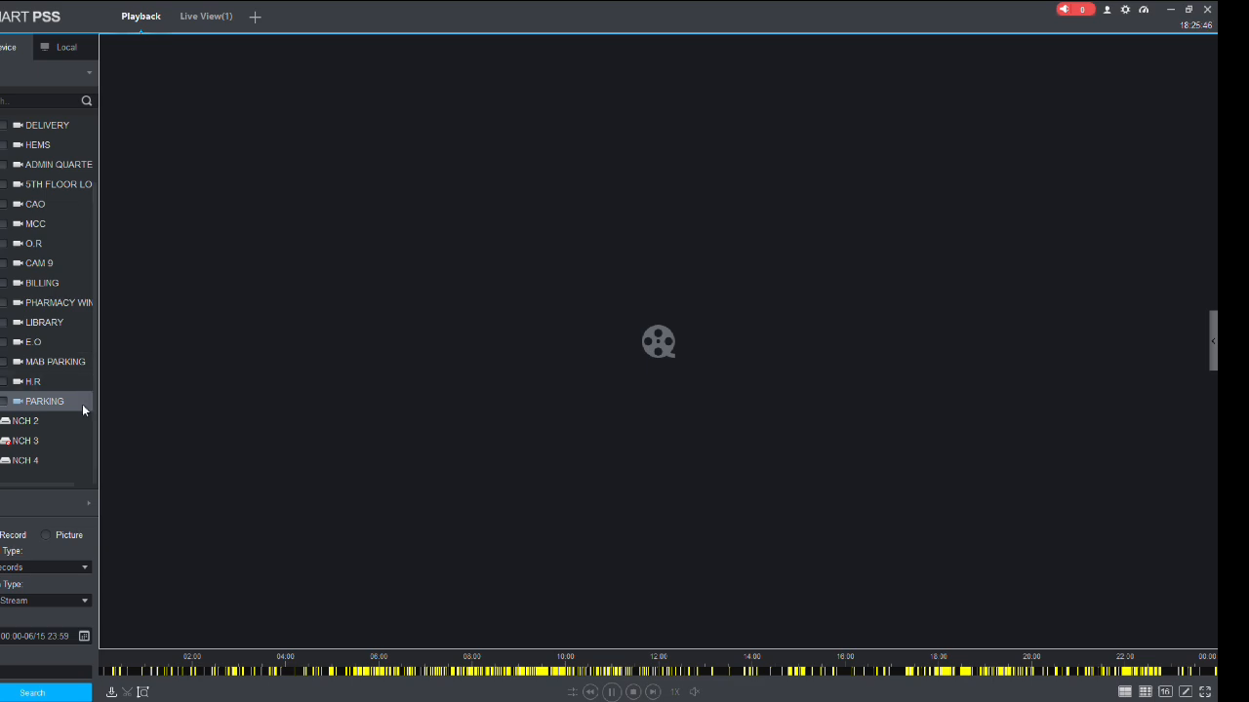
drag(82, 404, 222, 68)
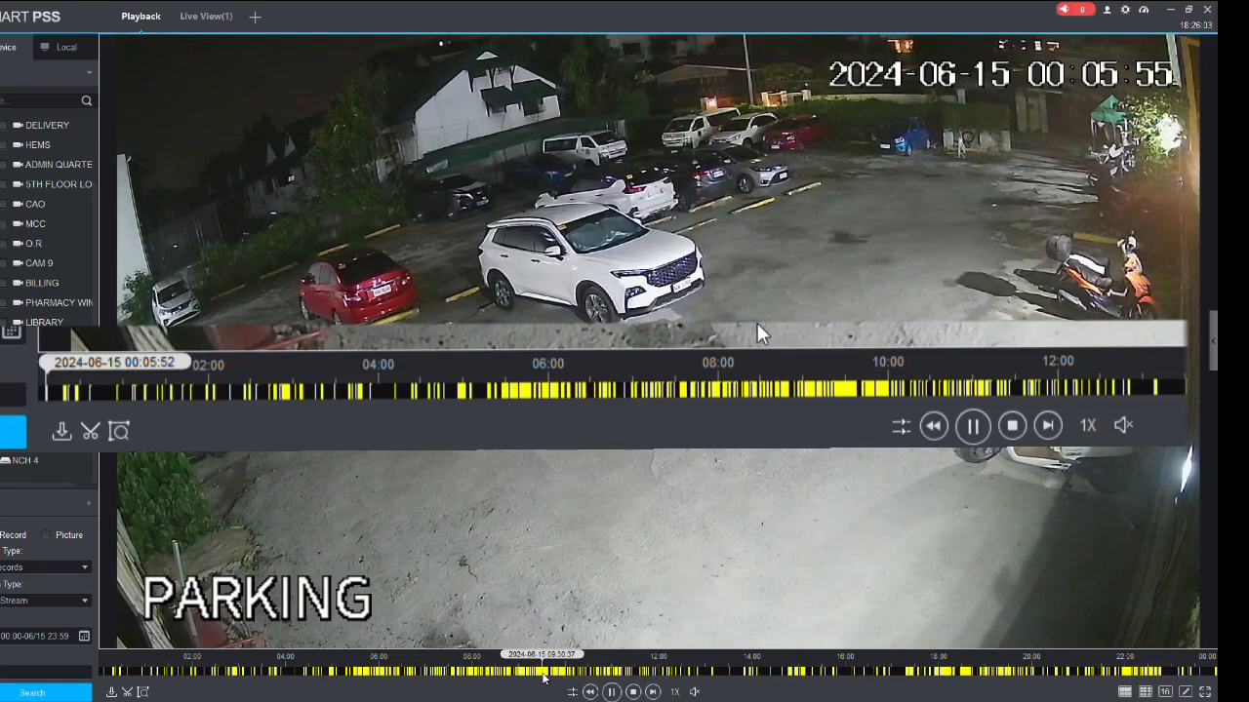
click(544, 673)
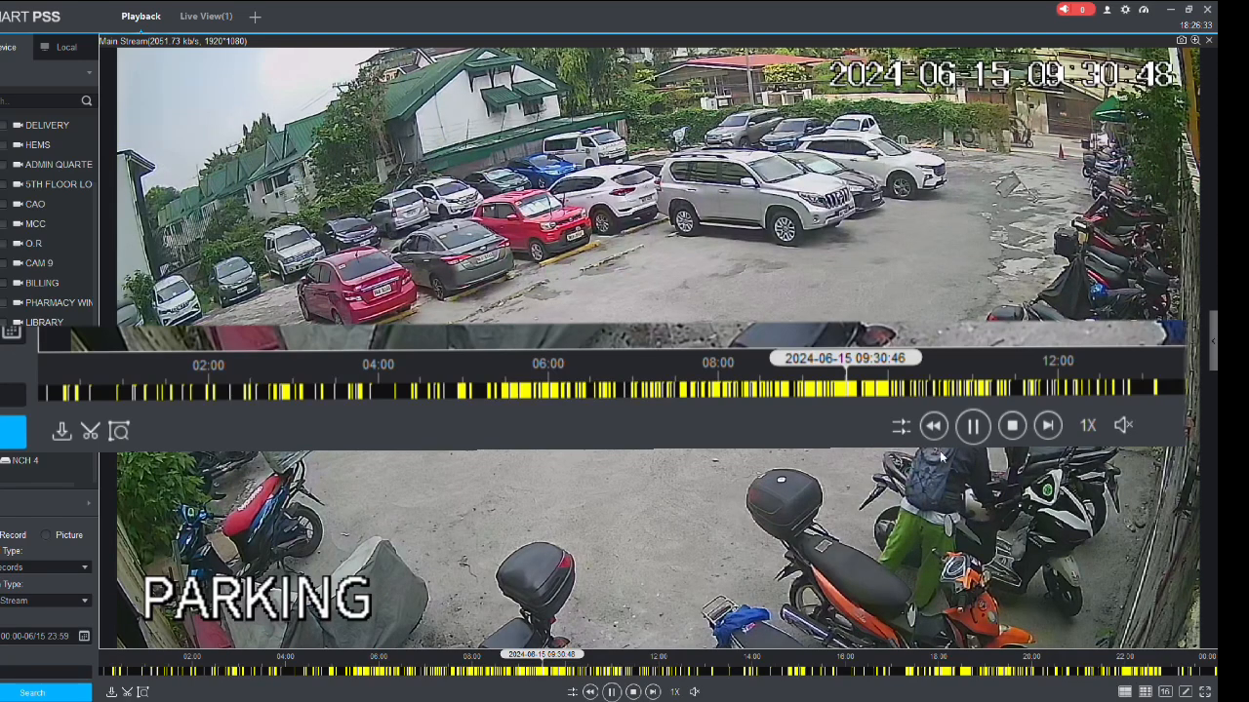
Step: Mark a time clip from 09:30:50 to about 09:35:39 in the PARKING recording and open its export setup
click(127, 693)
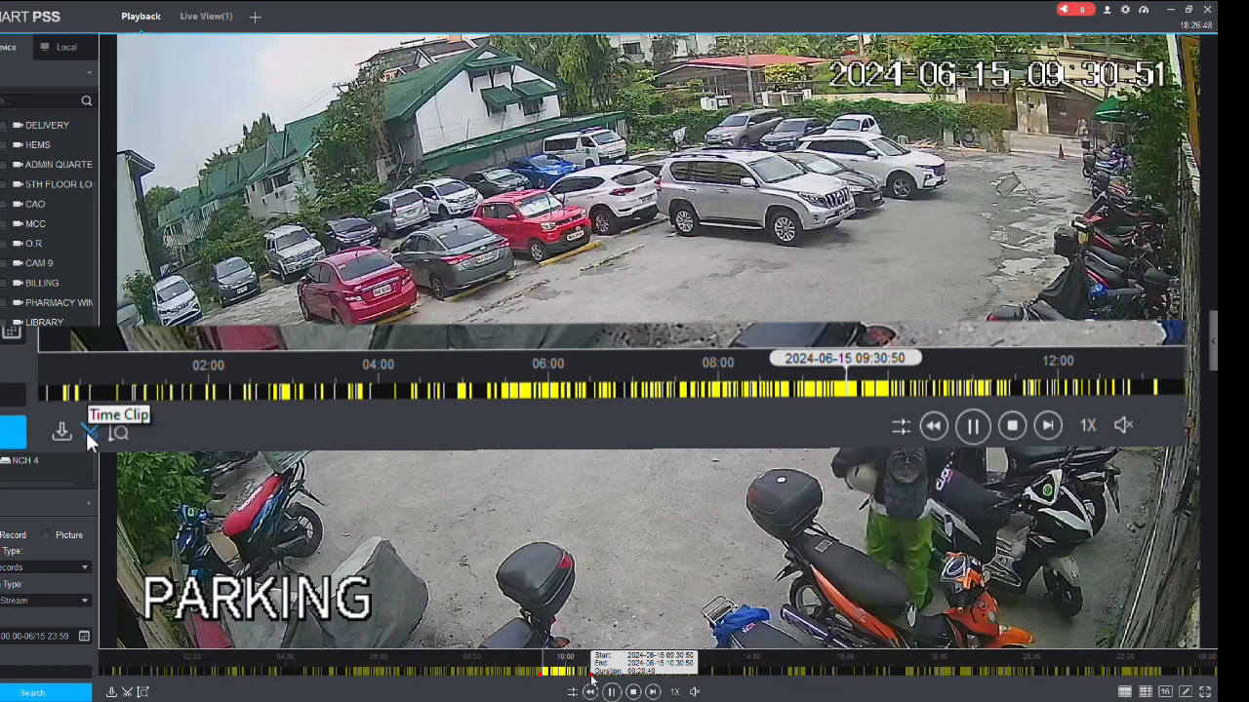
click(88, 432)
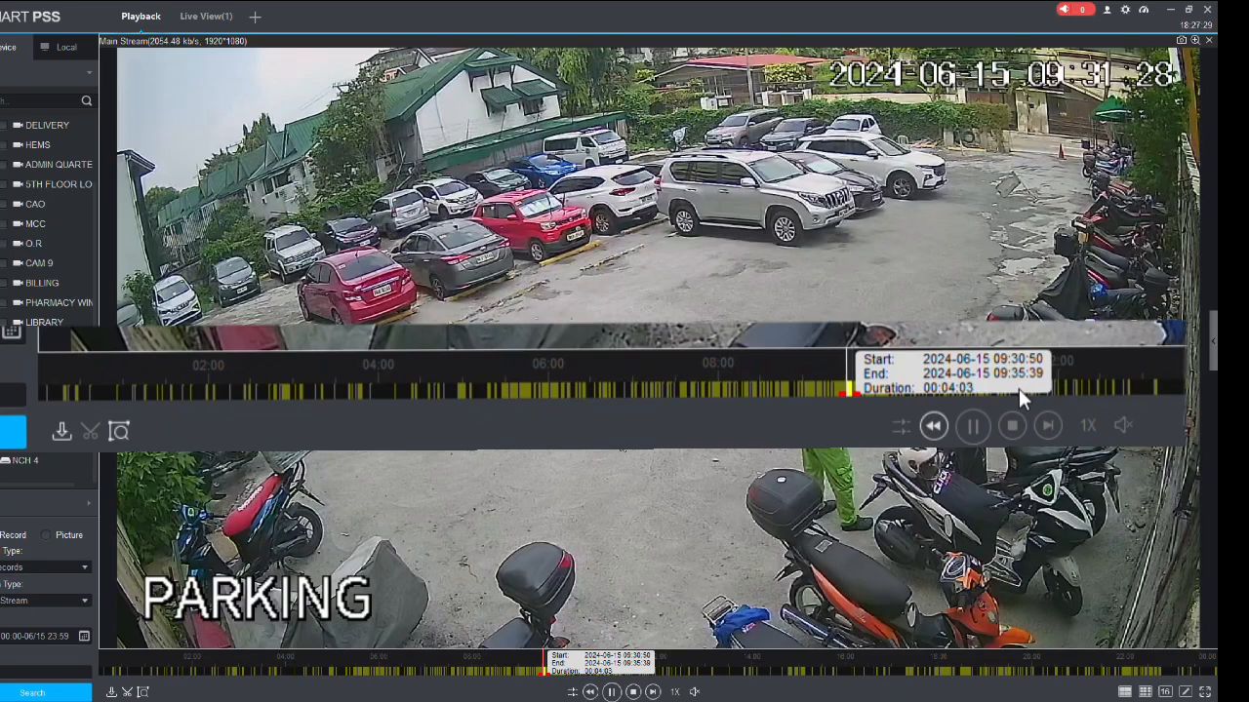
click(128, 694)
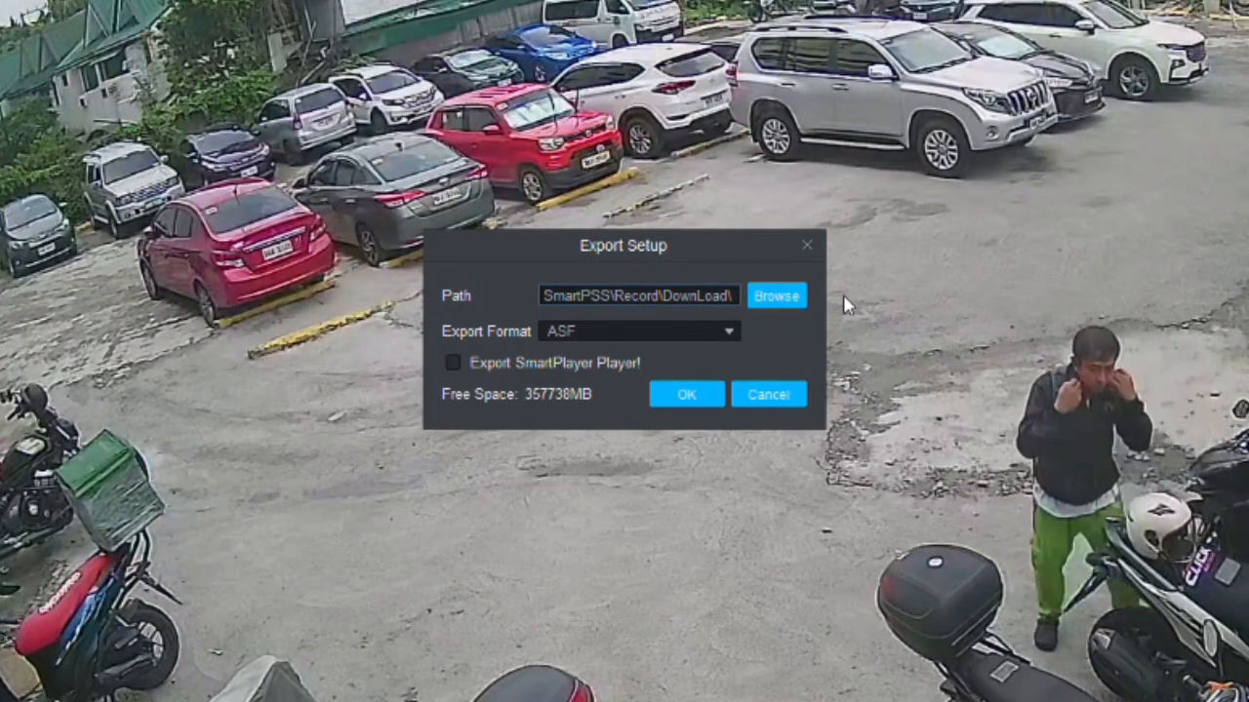
click(785, 299)
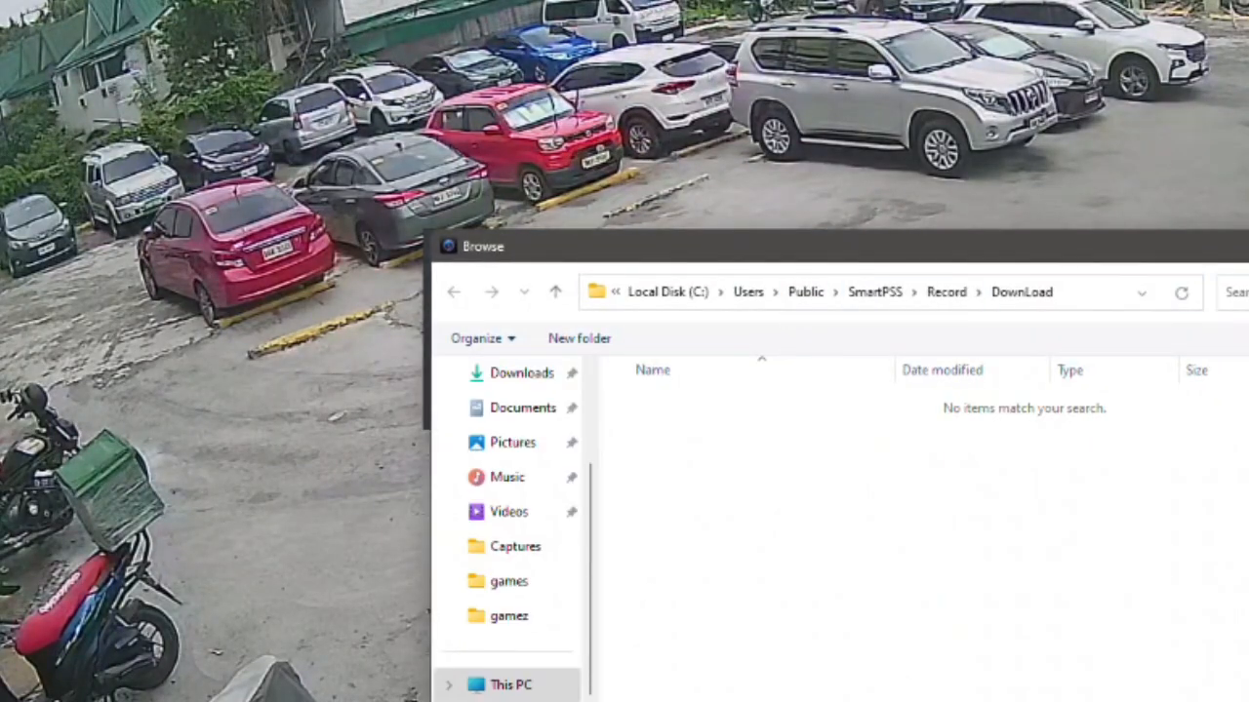
key(Escape)
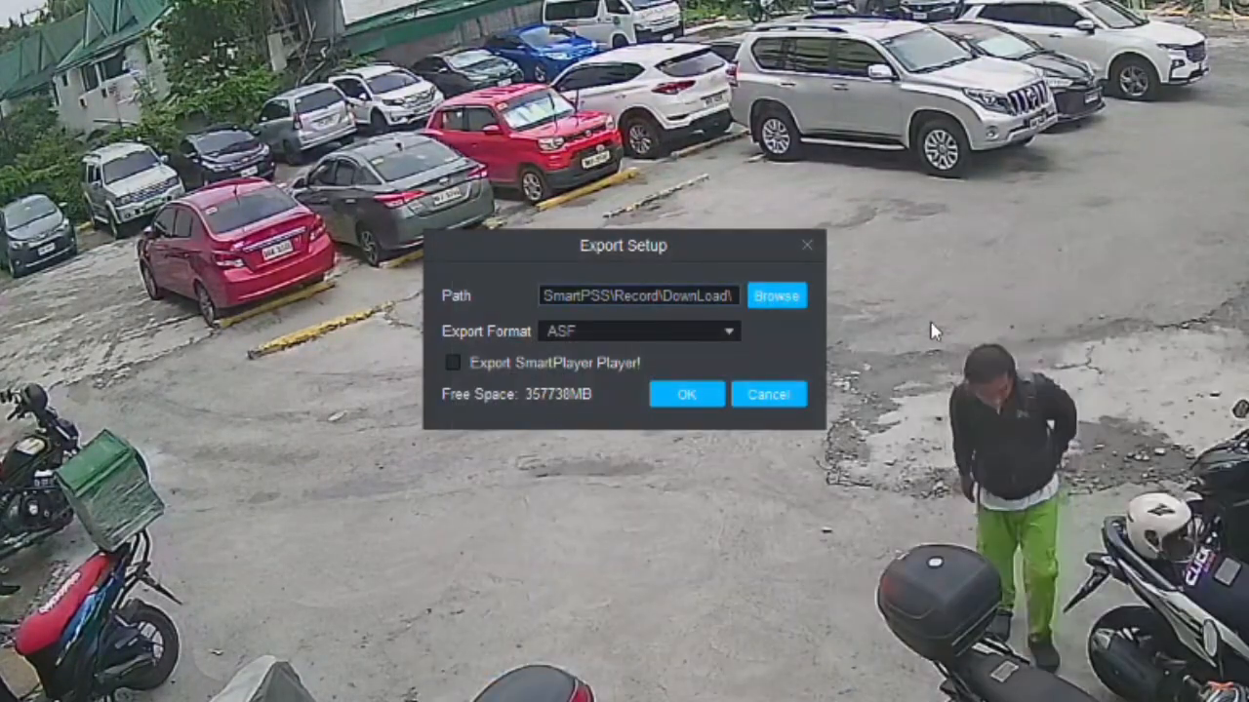
click(793, 299)
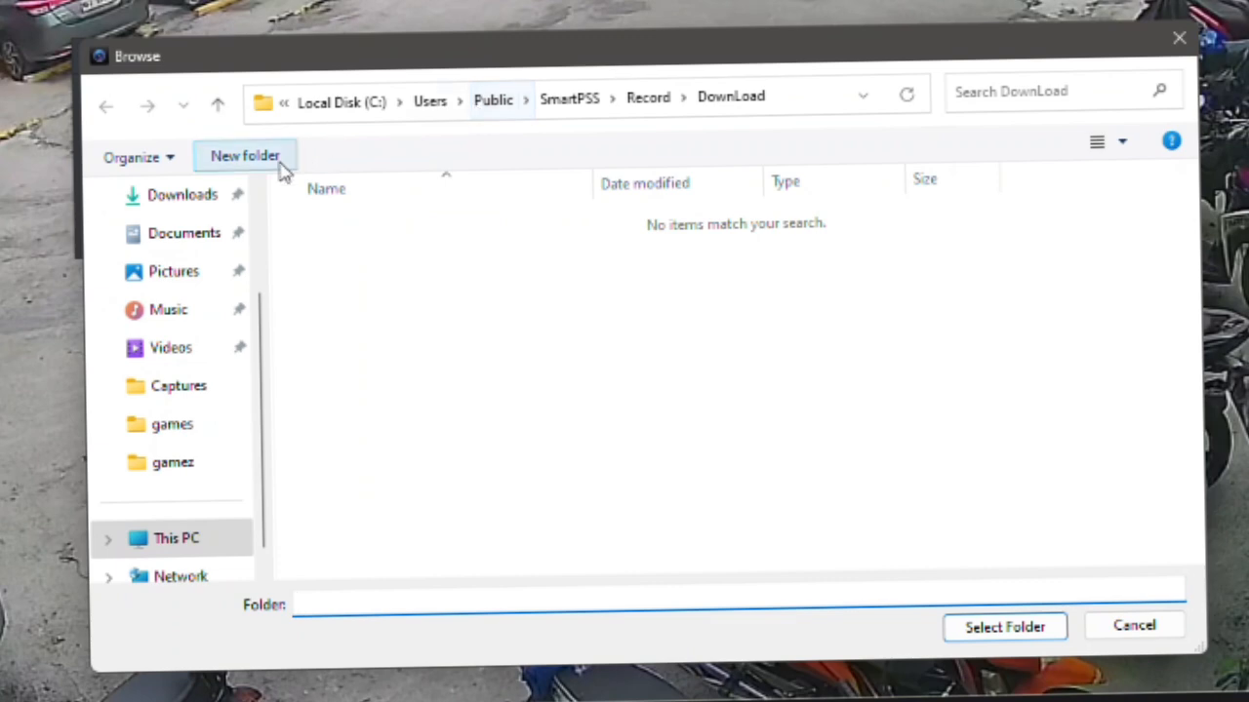
click(1178, 38)
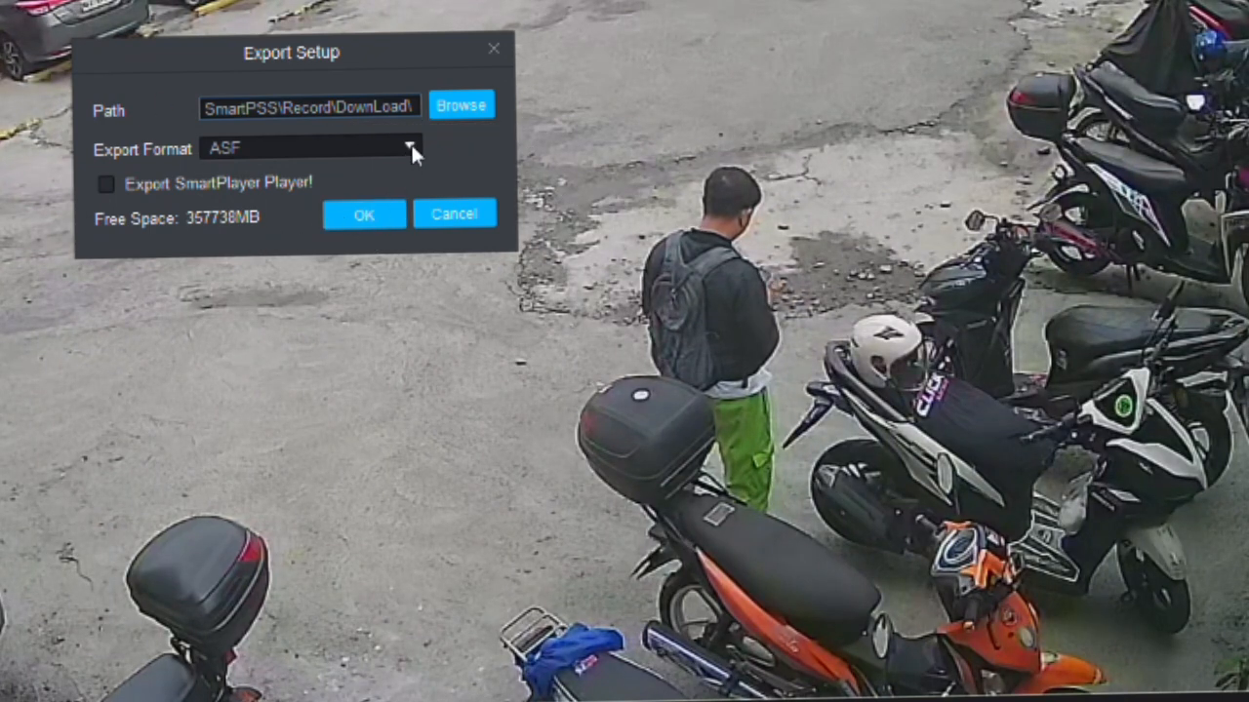
Step: Create a folder named "gwapo arrival" in Downloads and set it as the export path
click(472, 112)
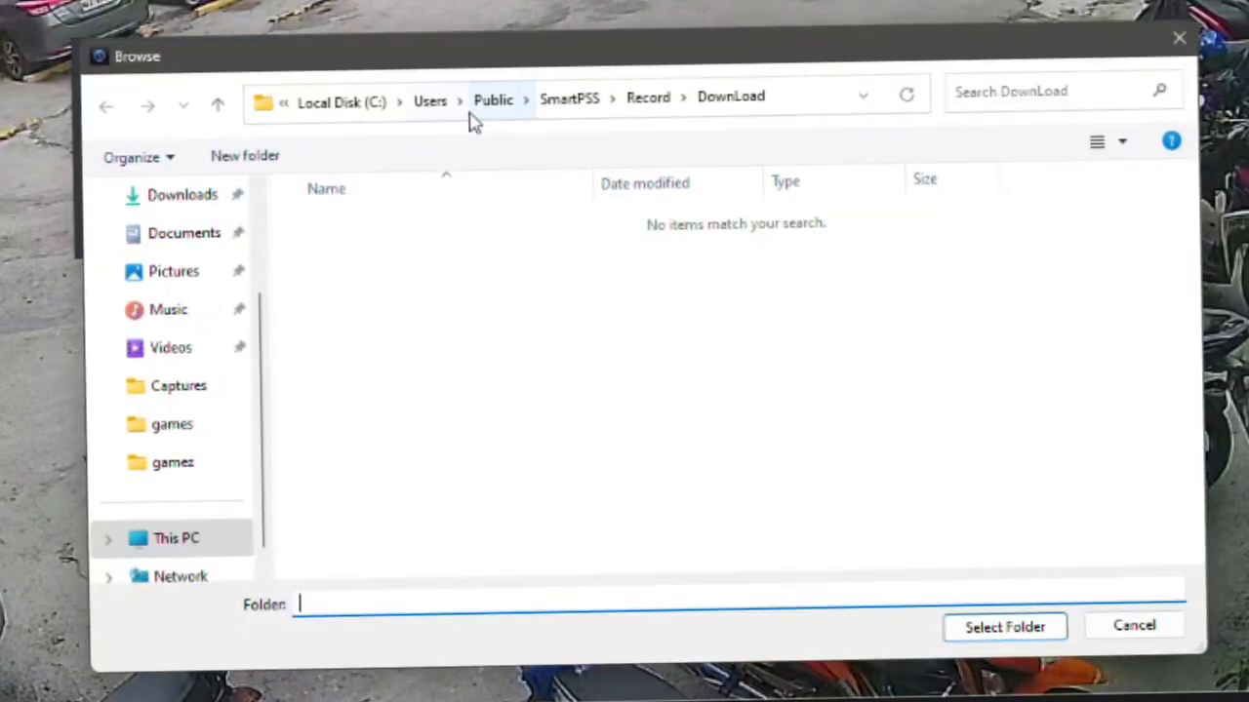
click(200, 205)
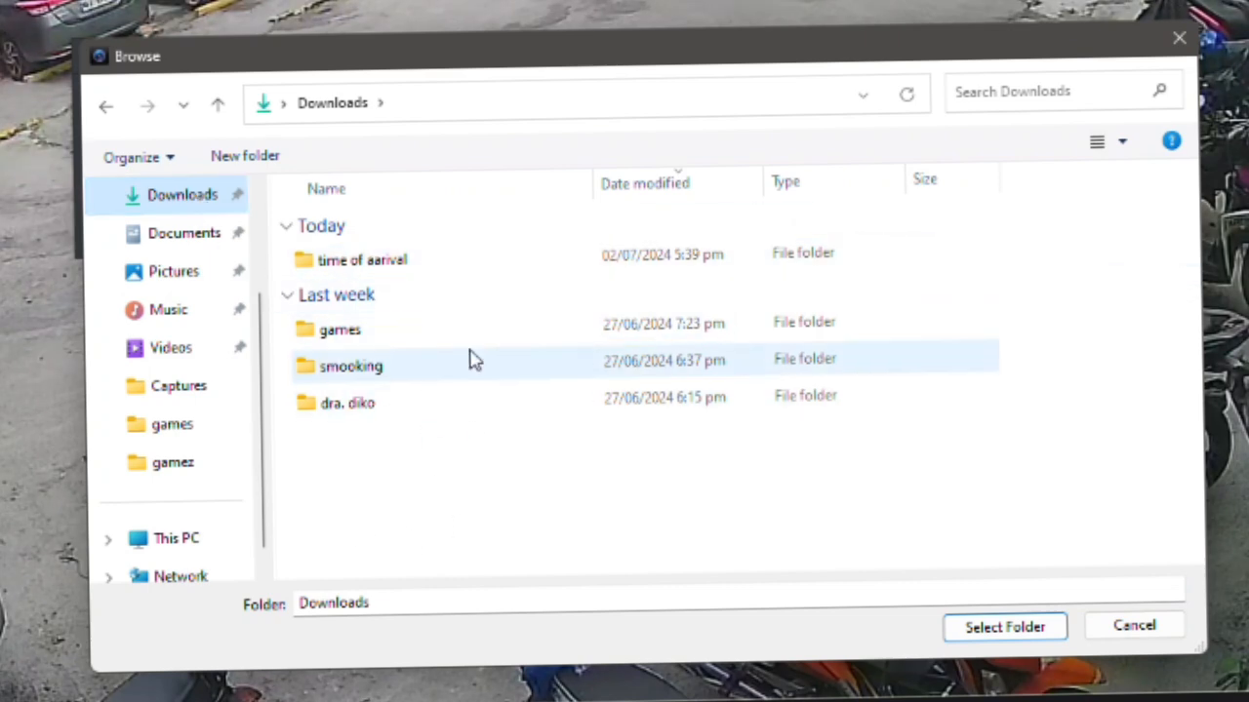
right_click(461, 499)
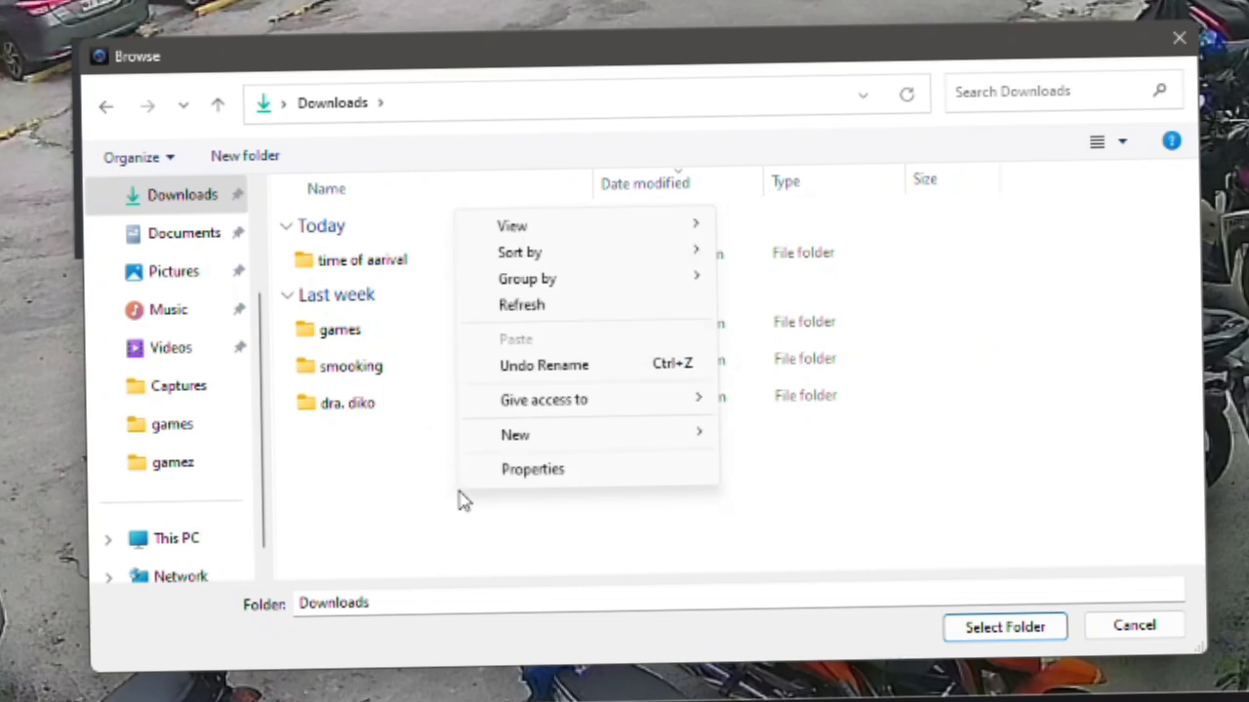
mouse_move(700, 438)
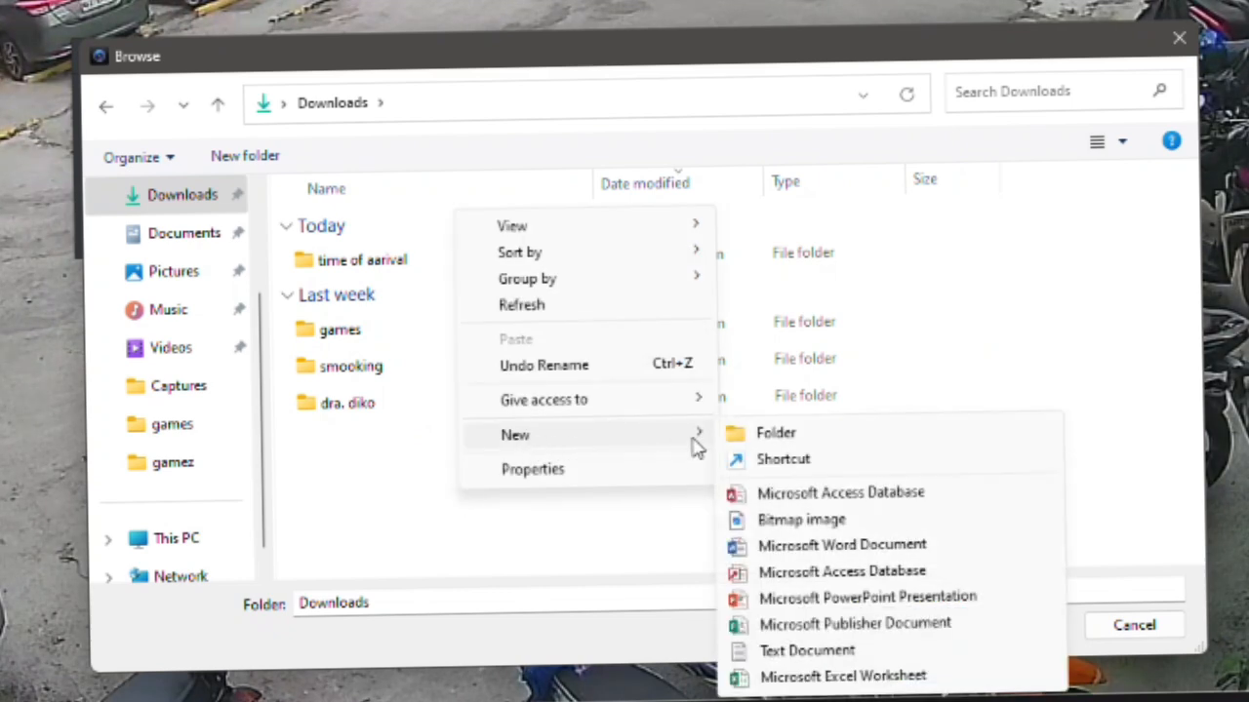
click(764, 442)
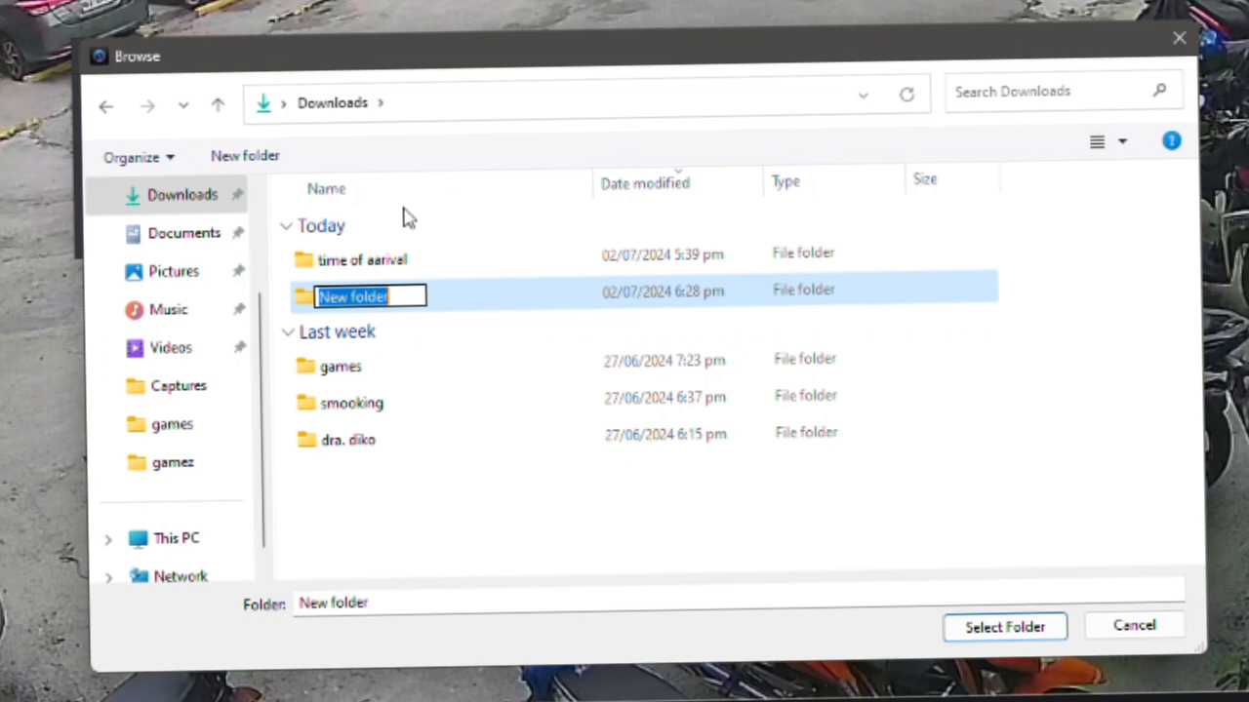
text(gwapo)
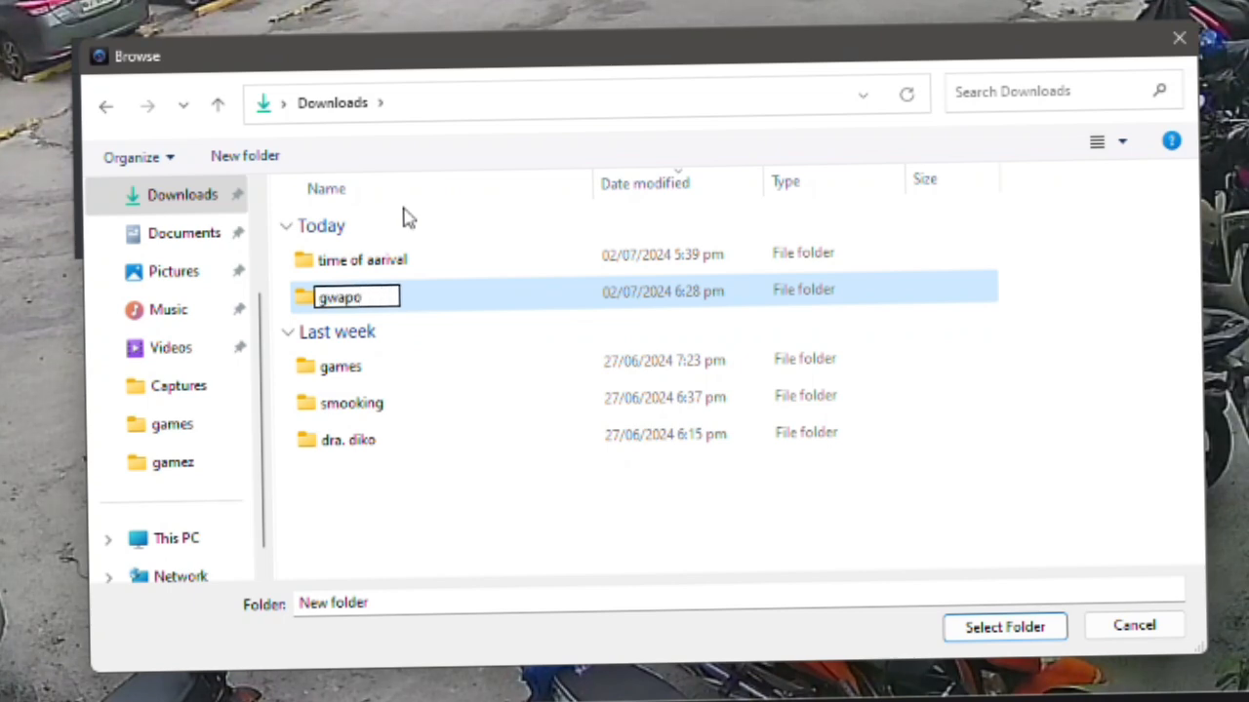
text( an)
text(rival)
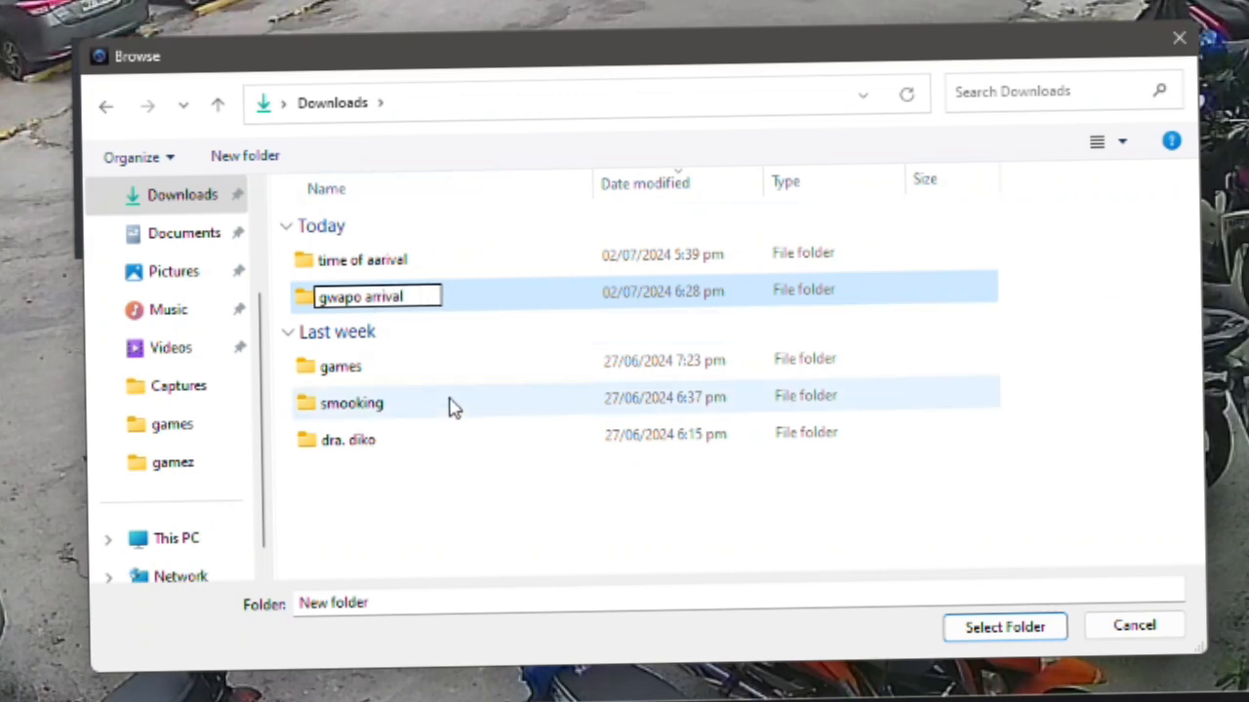
click(479, 521)
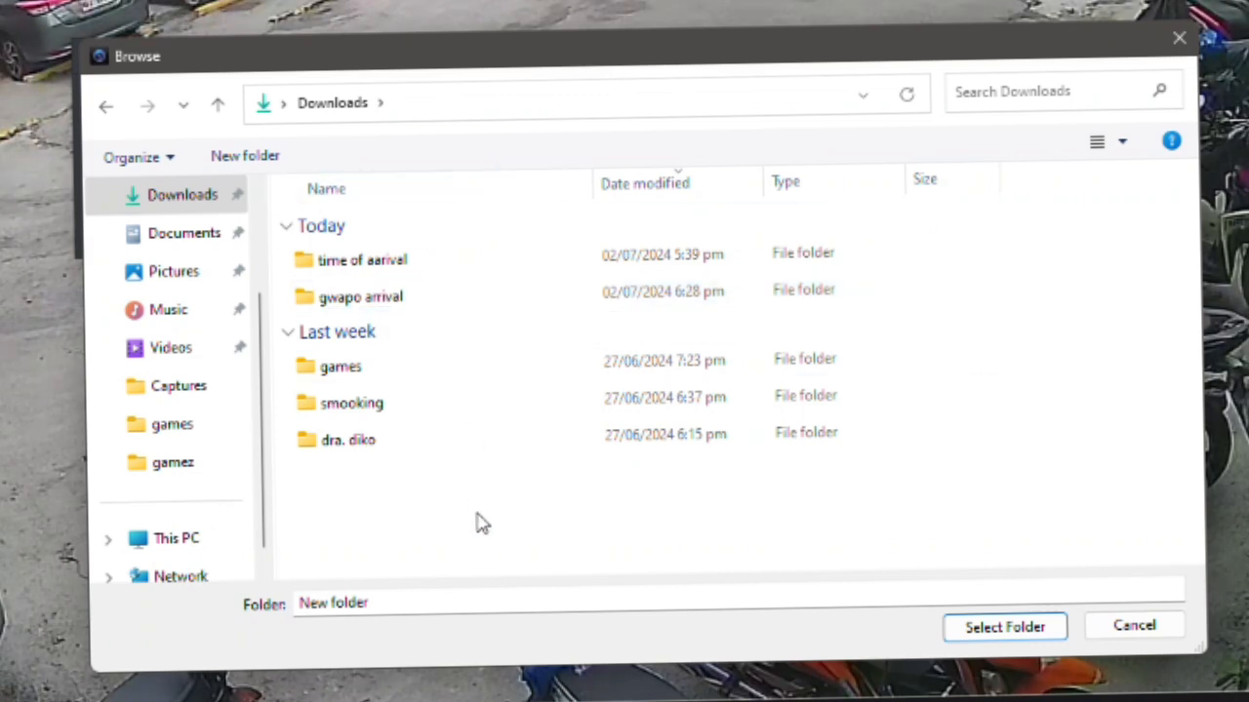
double_click(359, 305)
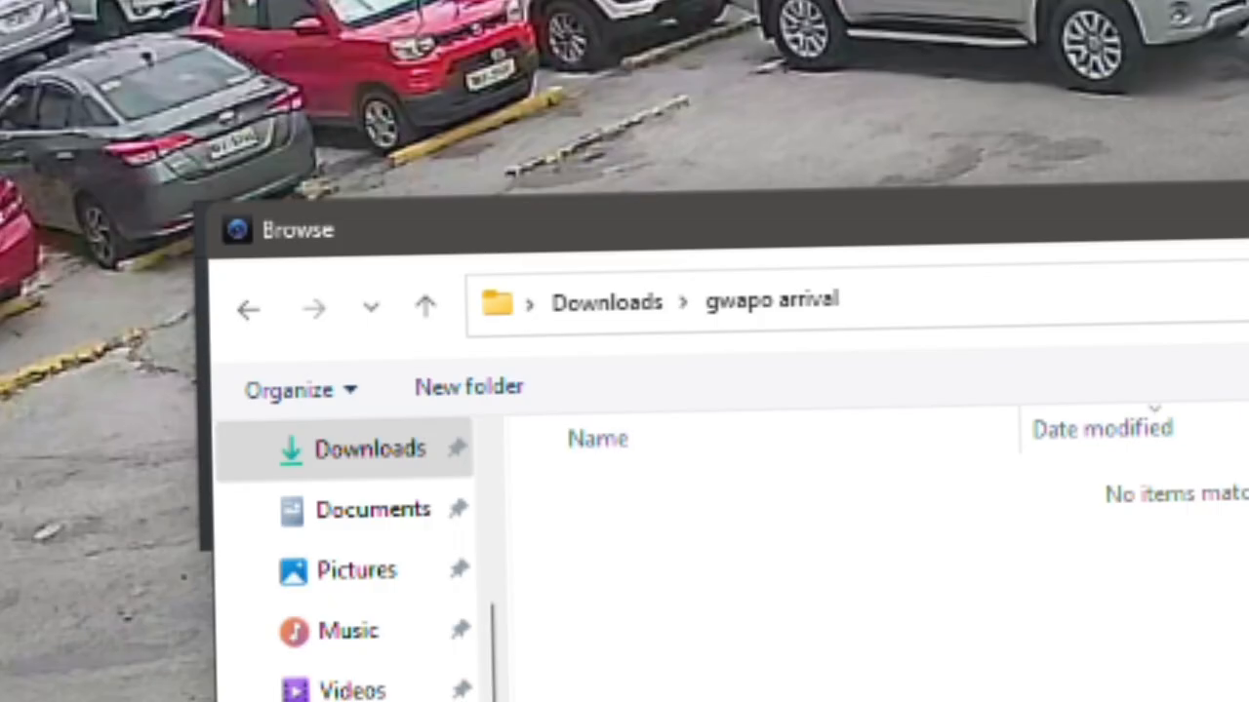
click(985, 630)
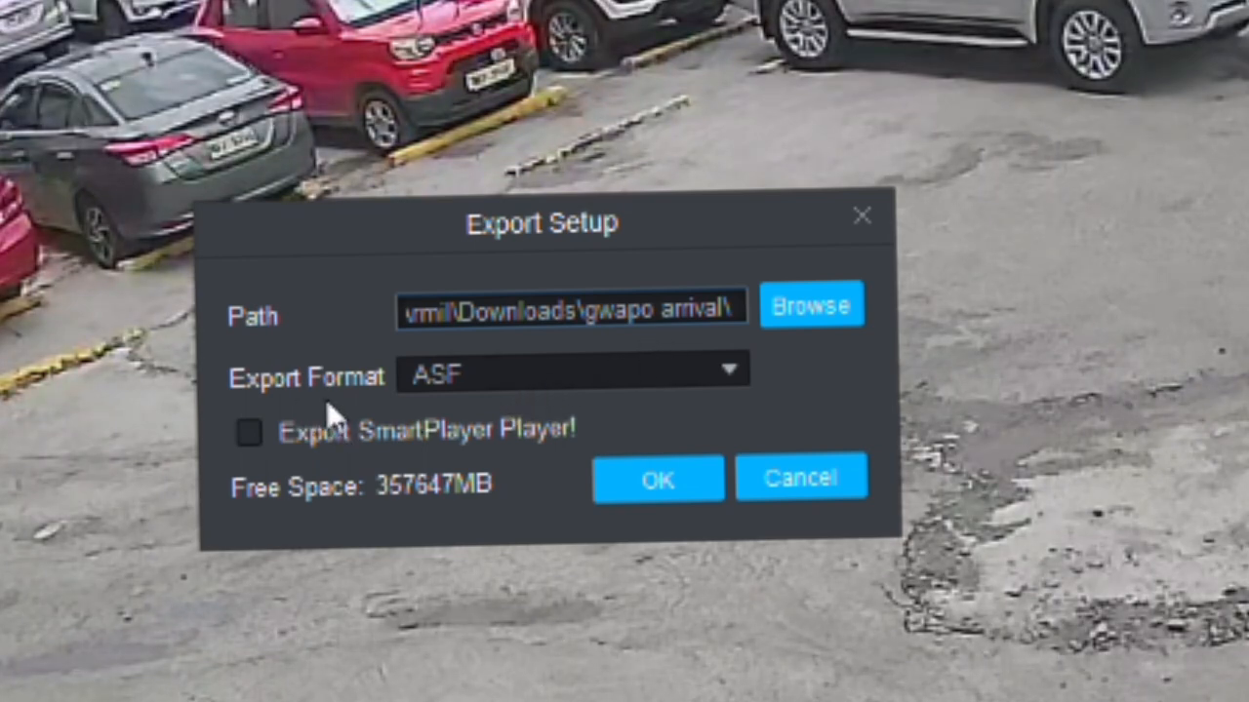
Step: Set the export format to MP4 and start the export, agreeing to stop the PARKING playback
click(649, 387)
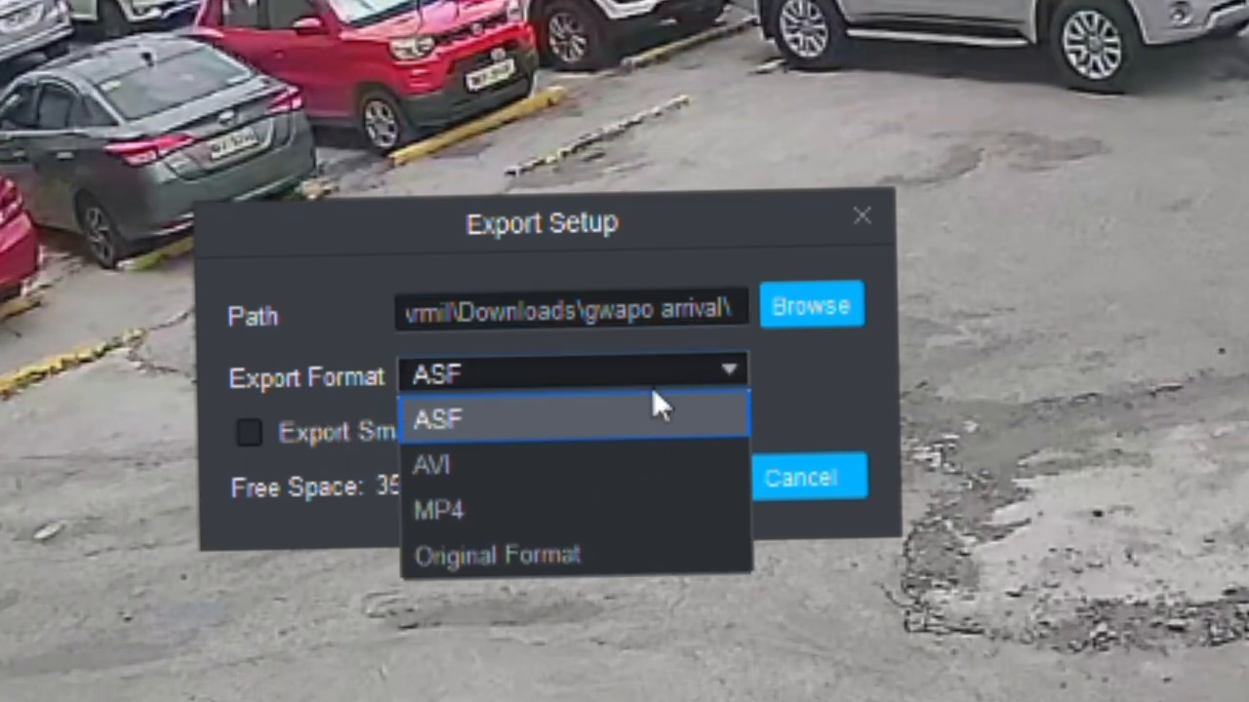
click(514, 511)
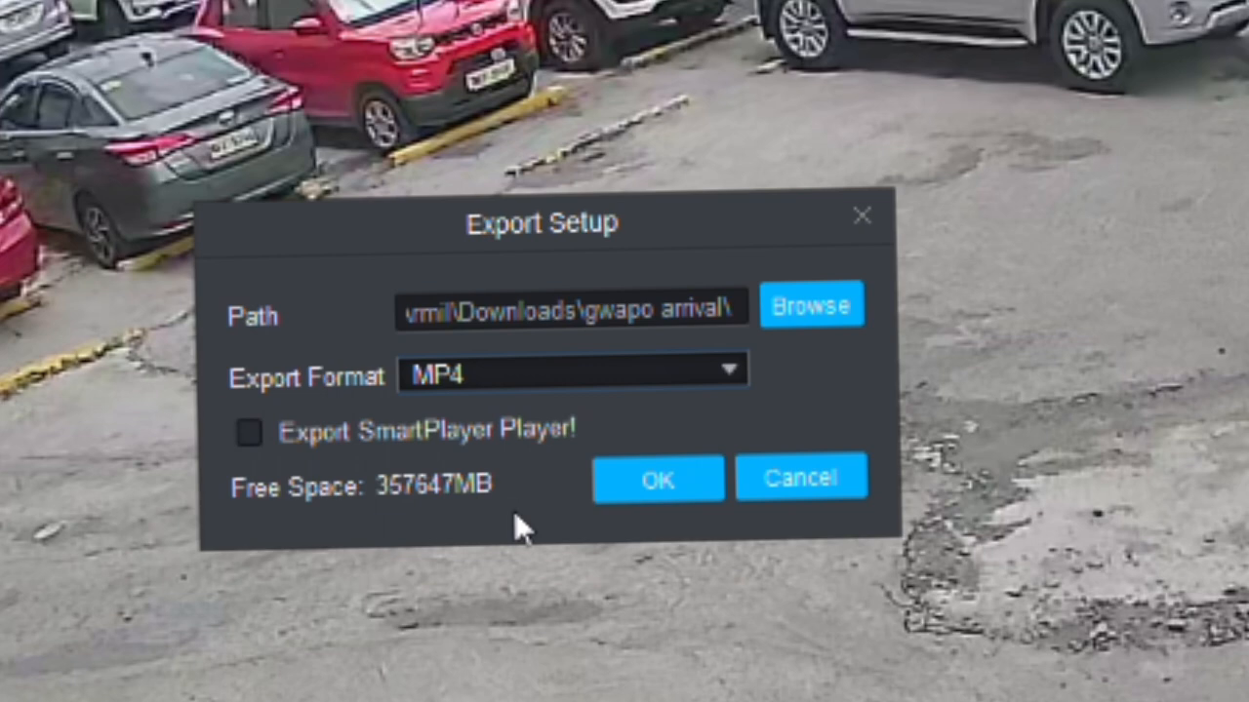
click(659, 482)
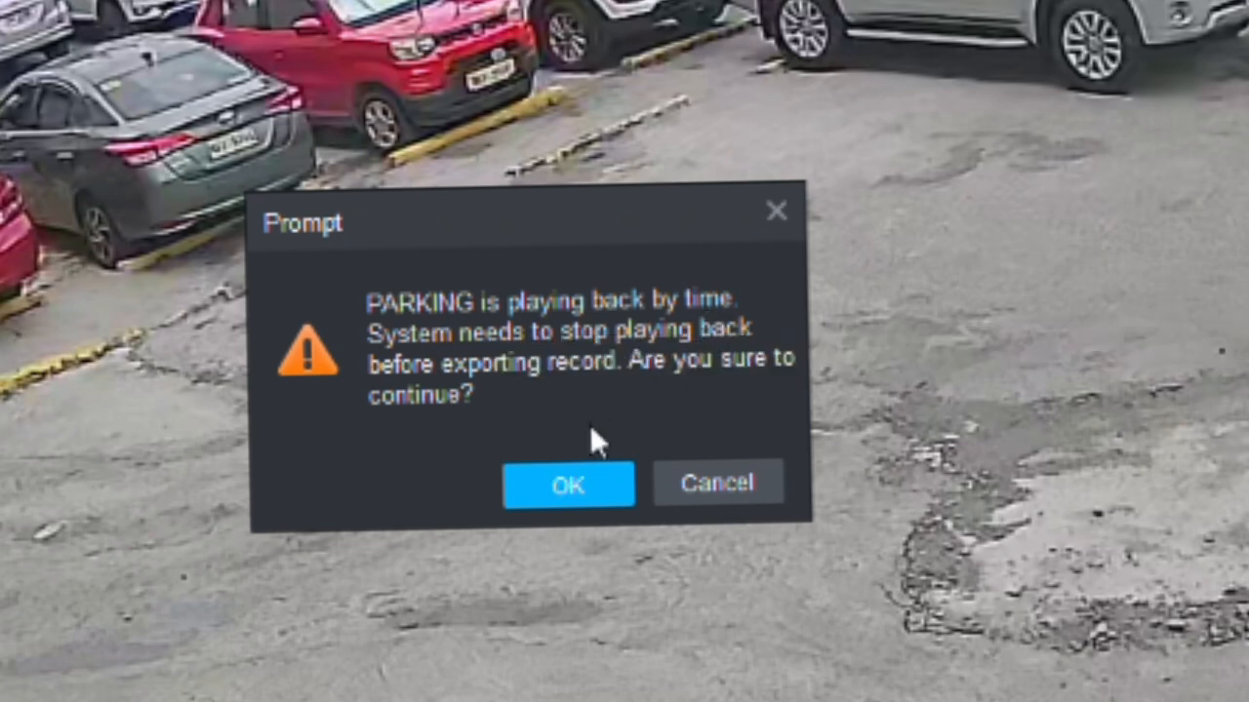
click(566, 488)
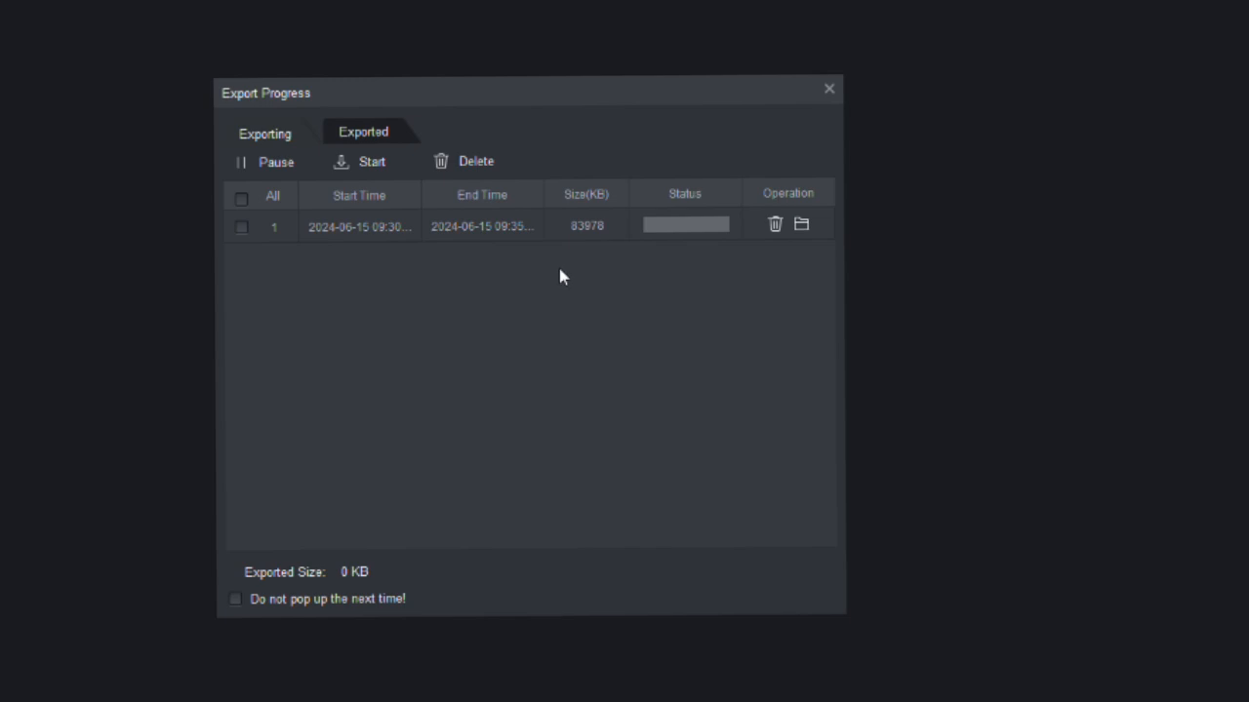
Step: Let the export run, close its progress window and minimize SmartPSS to reach the desktop
click(363, 164)
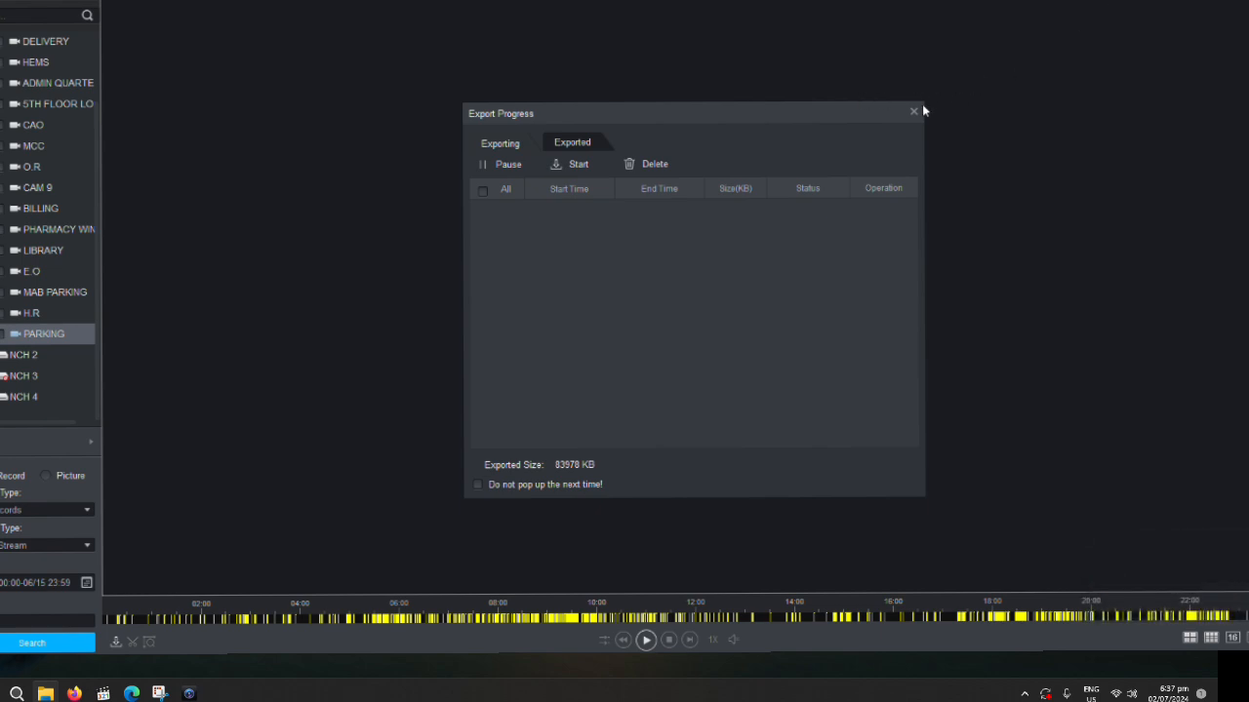
click(914, 111)
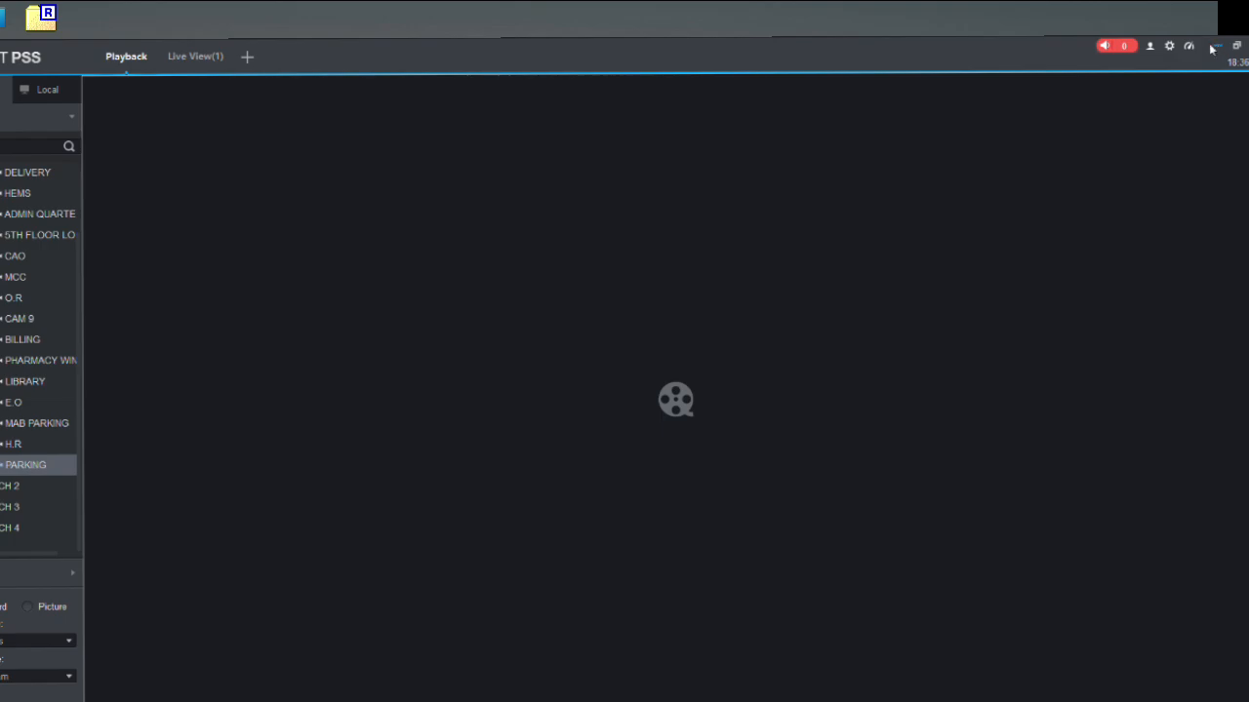
click(1213, 47)
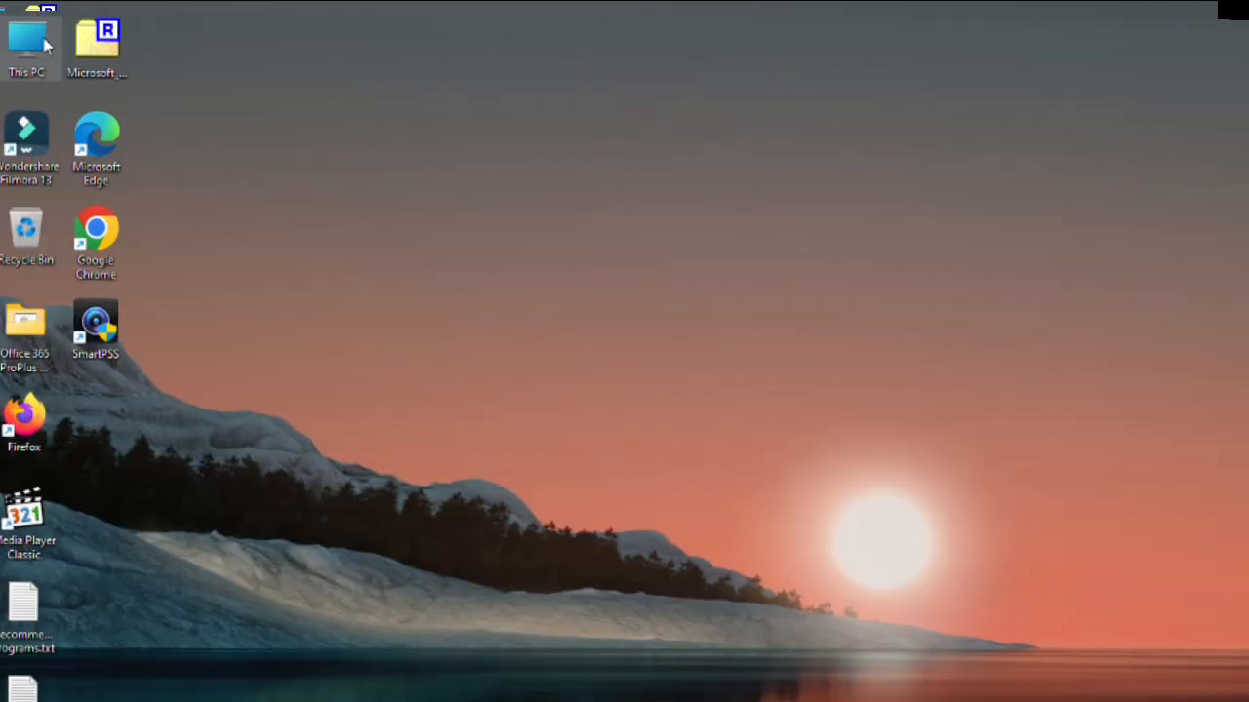
Step: Switch to File Explorer and play the exported MP4 clip from the "gwapo arrival" folder in Downloads
double_click(44, 44)
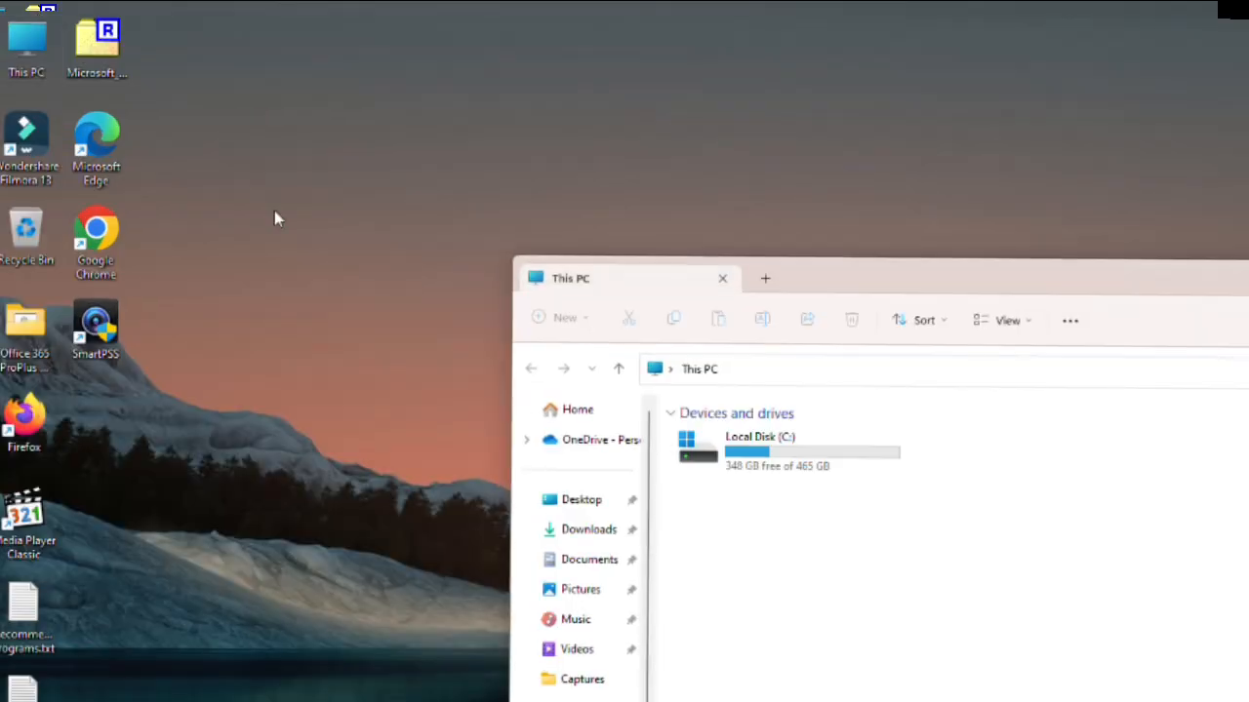
click(590, 529)
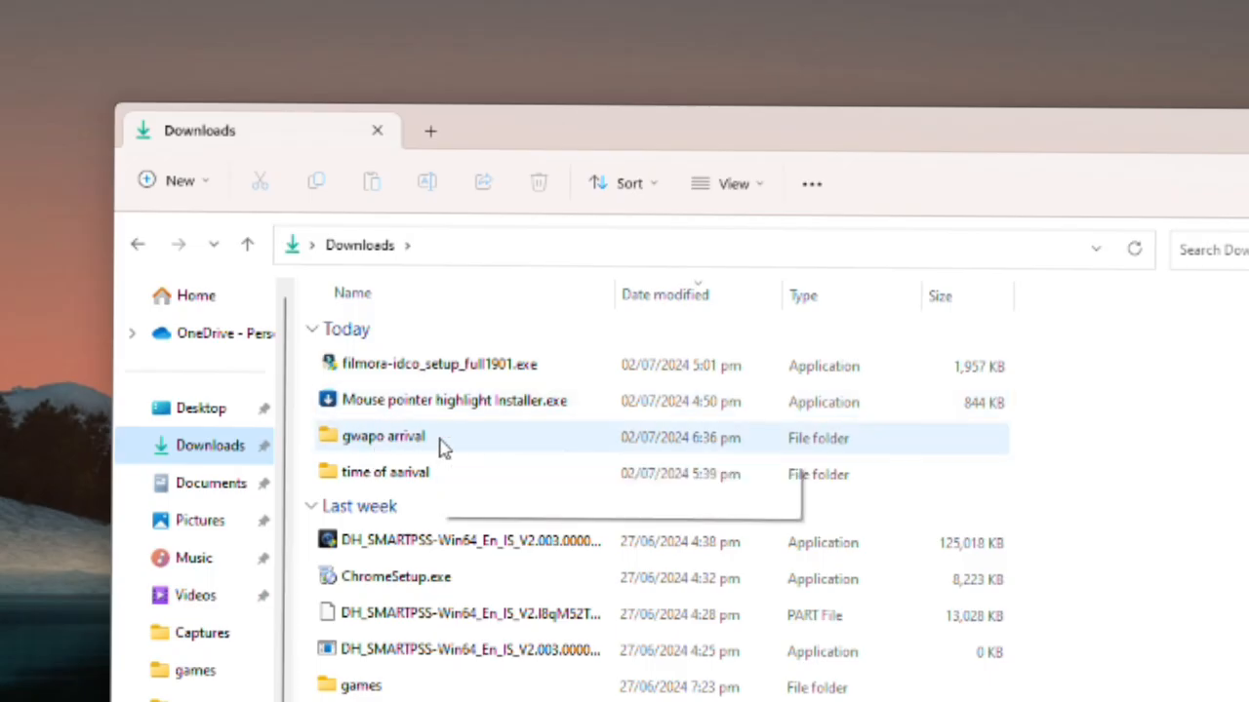
double_click(441, 447)
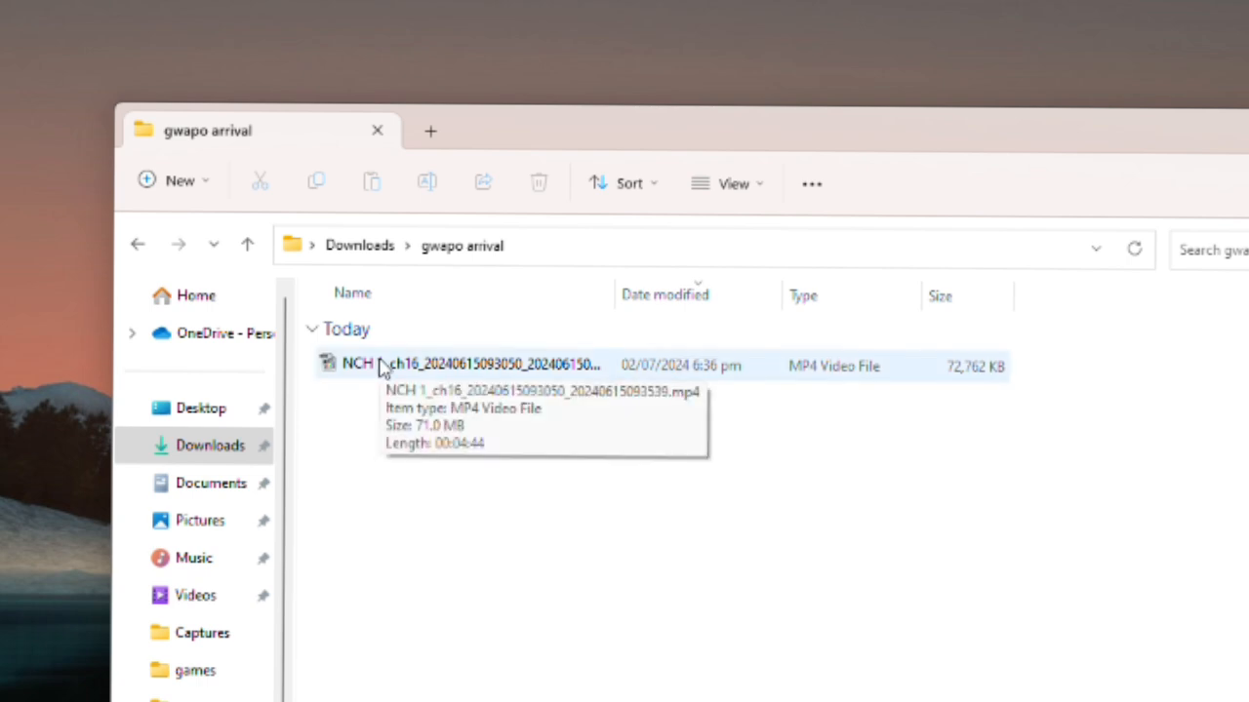
double_click(385, 365)
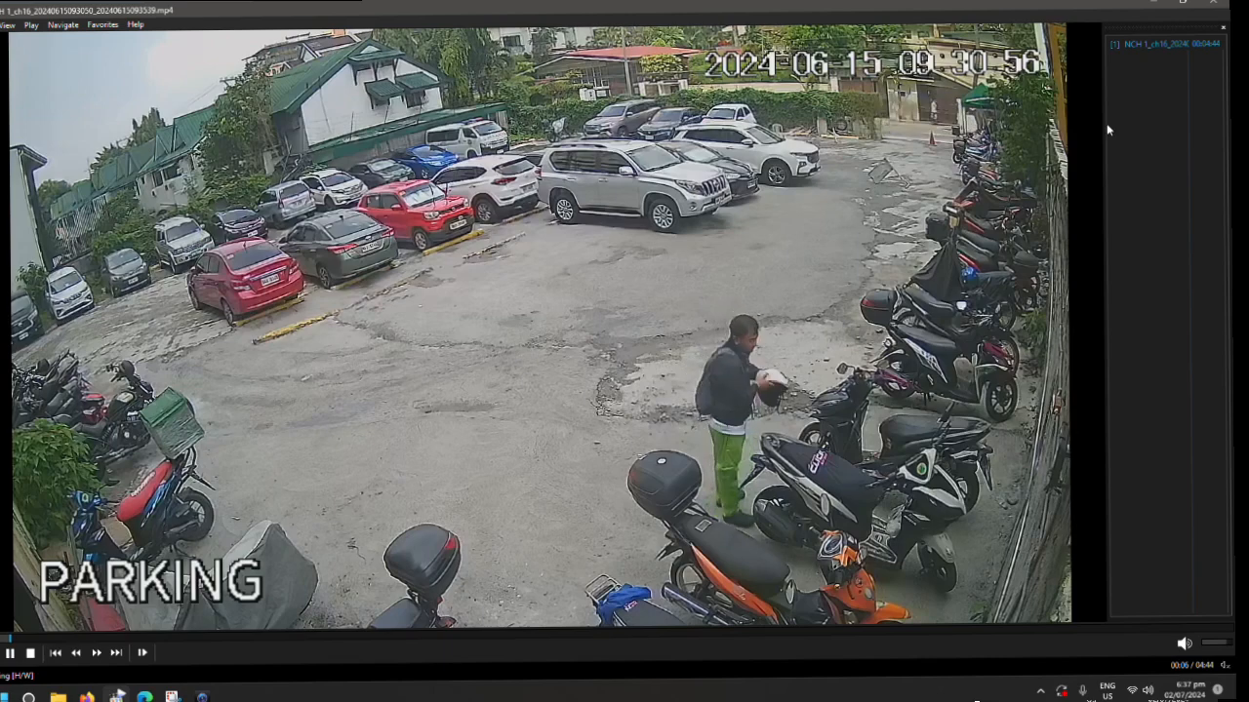
Step: Restore the video player to a smaller window, move it and the folder window apart, and maximize the player again
click(1181, 3)
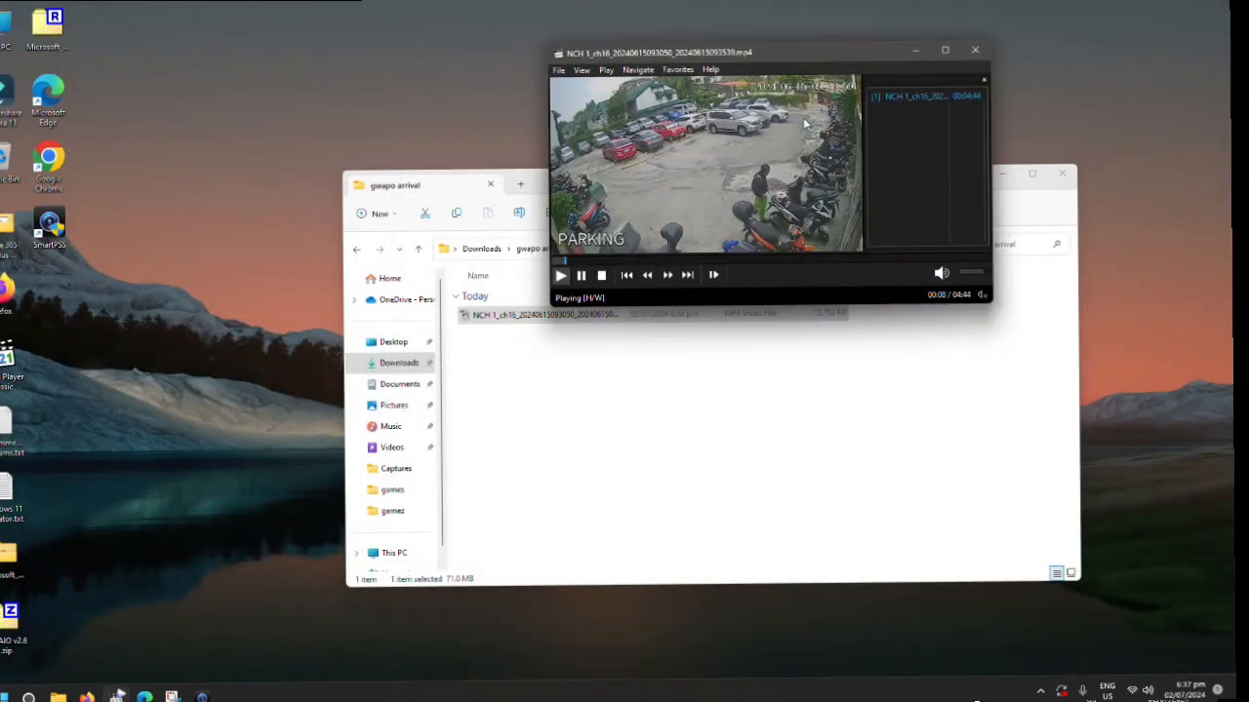
drag(814, 46, 570, 88)
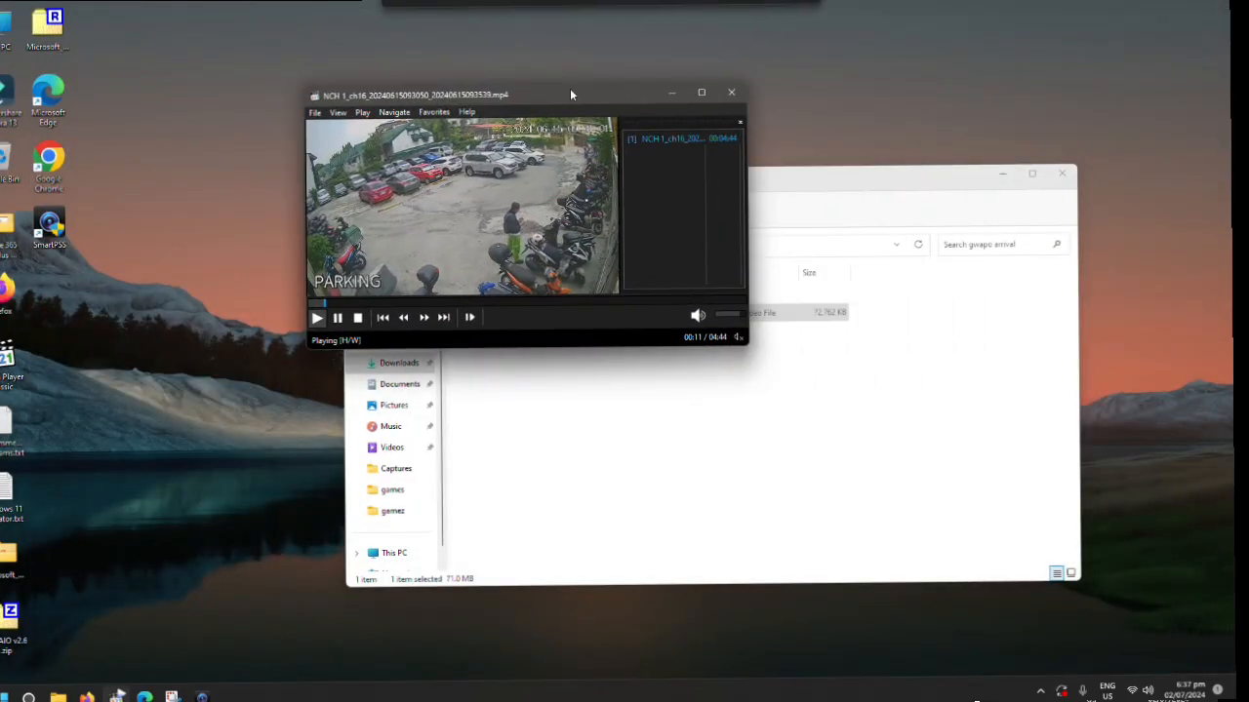
click(856, 184)
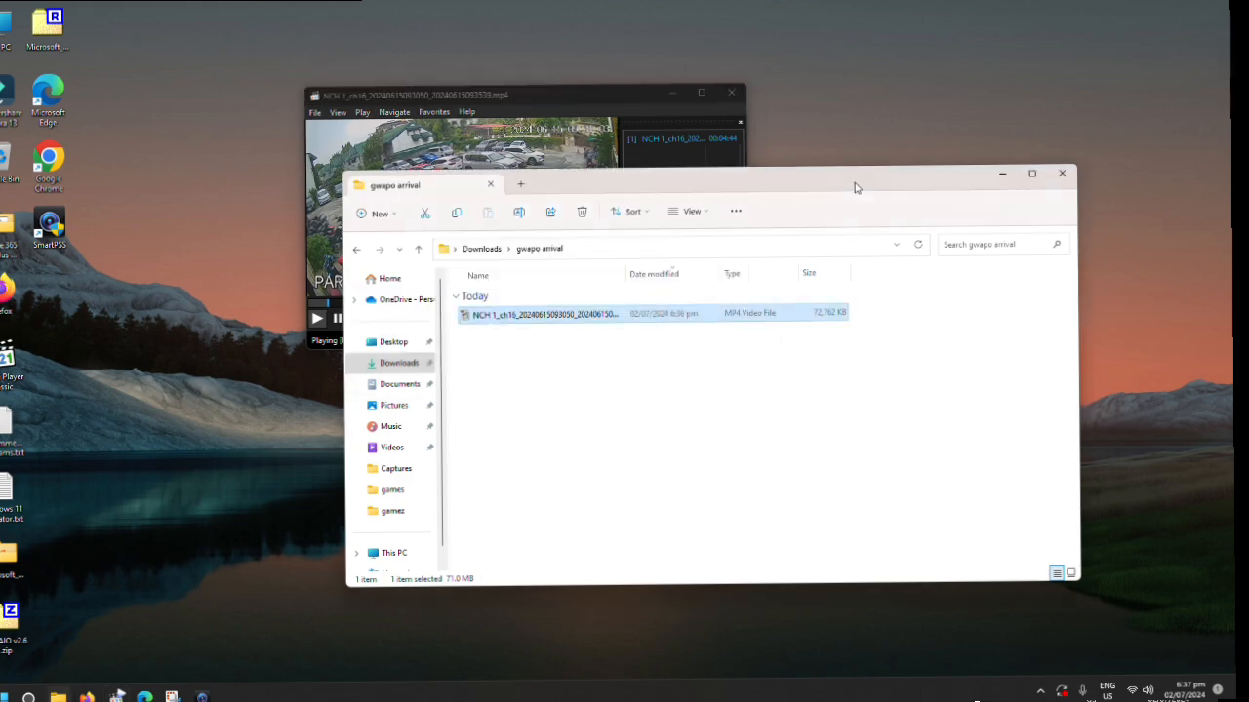
drag(691, 187, 604, 354)
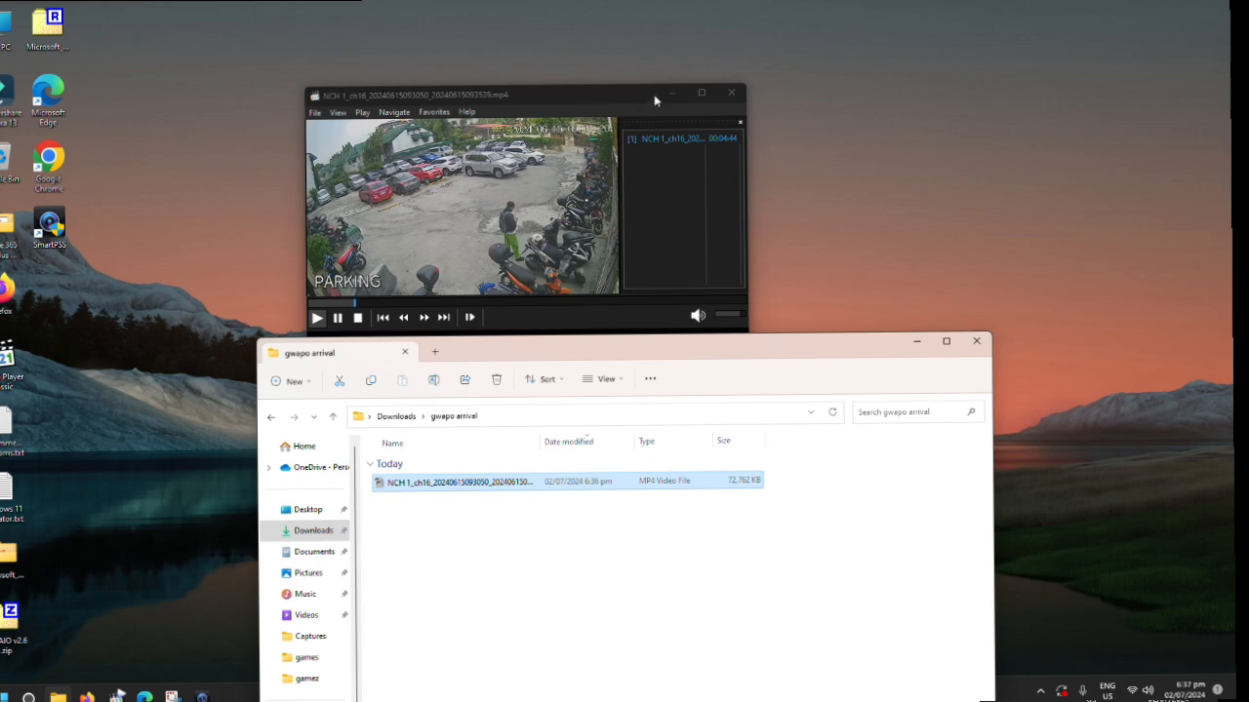
click(700, 91)
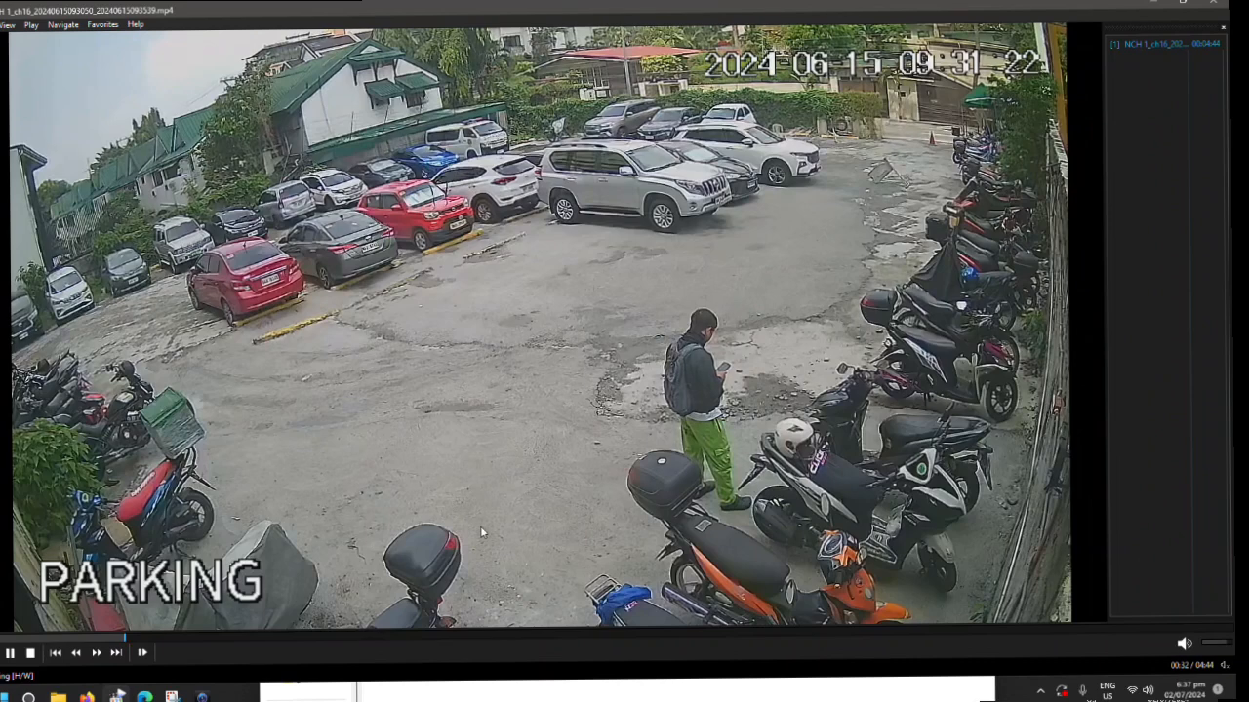